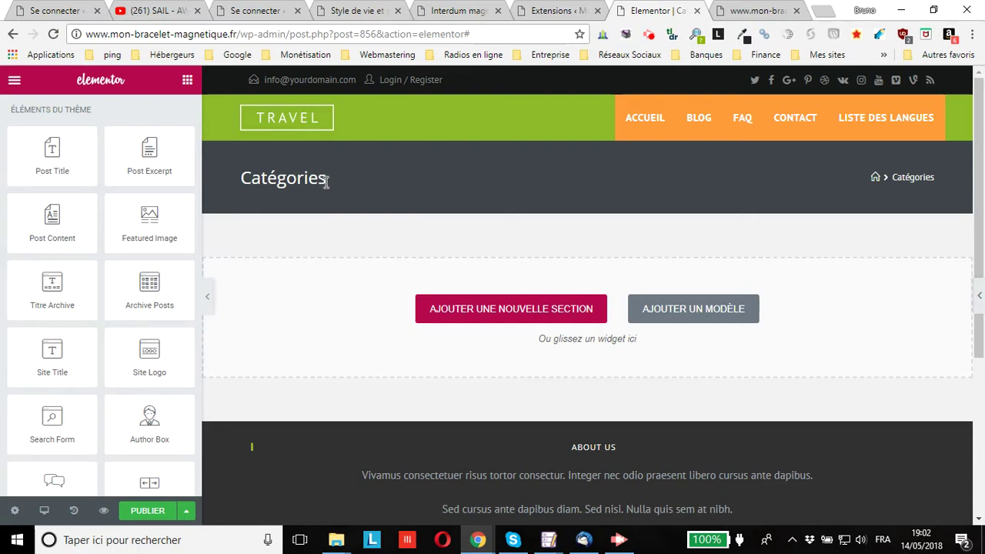
- Compare the title and breadcrumb header of the live Miscellaneous category page with that of the Catégories template
click(781, 10)
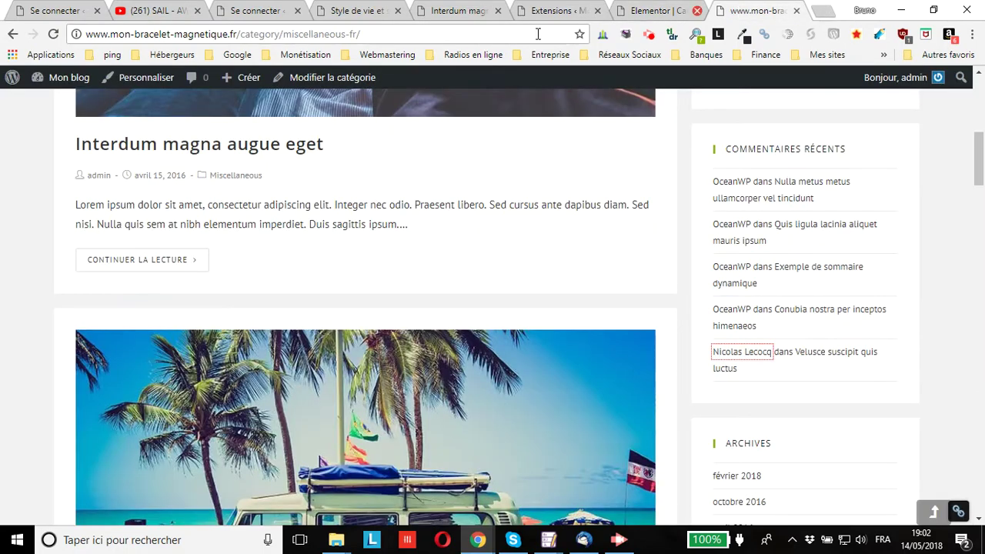
scroll(611, 218, up, 6)
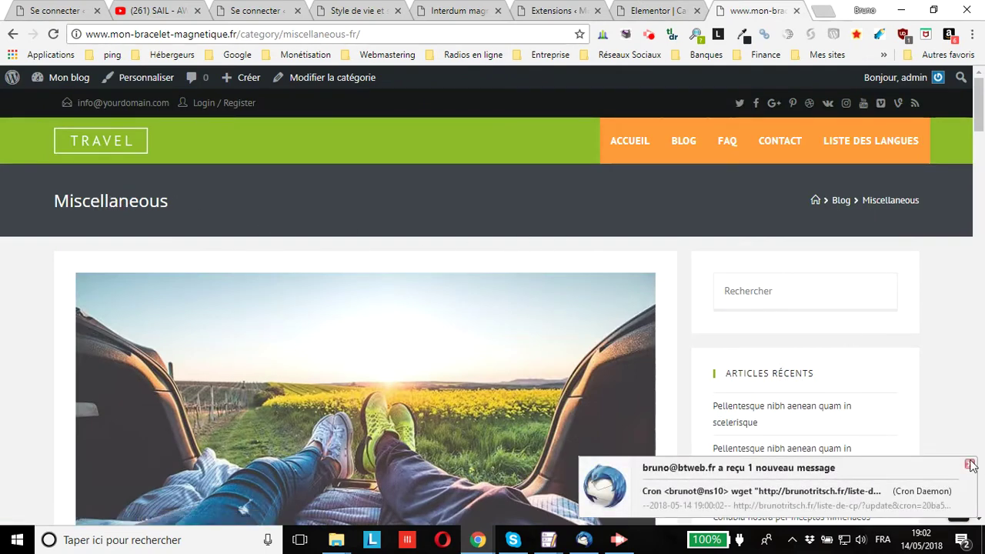
click(967, 462)
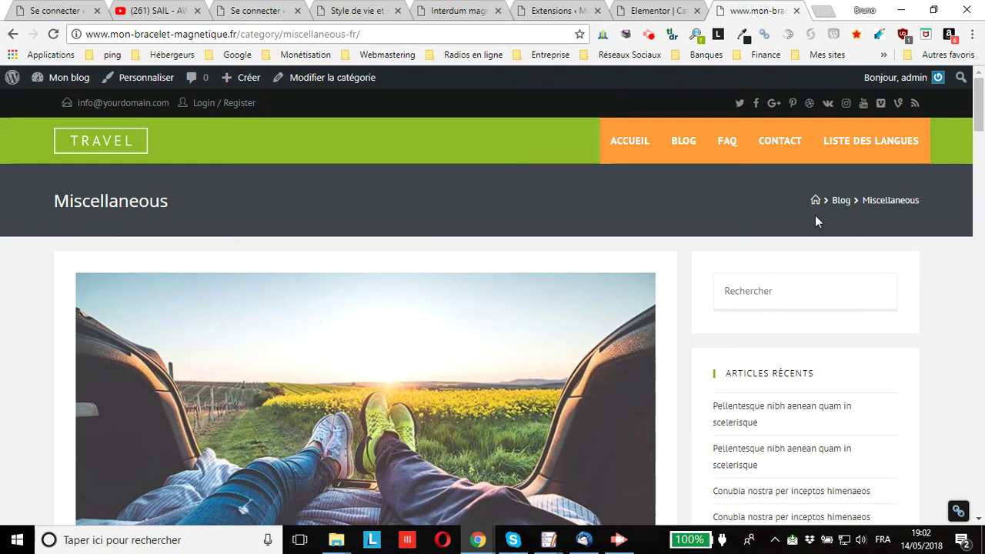
click(646, 16)
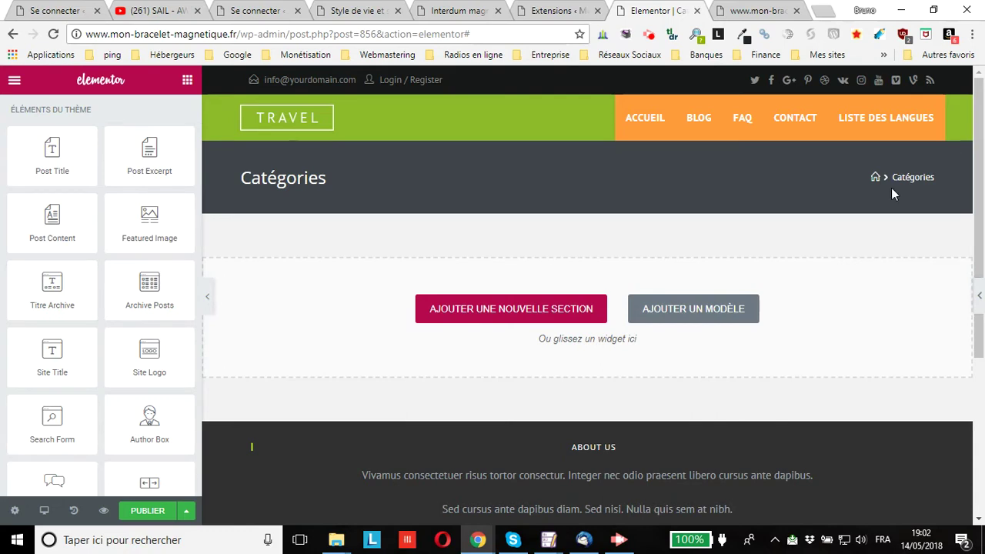
click(742, 11)
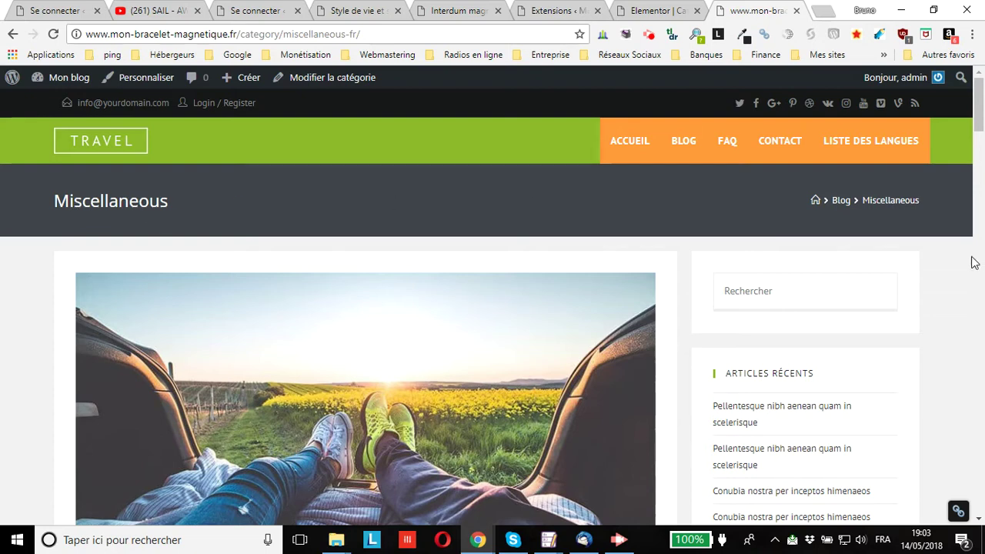
- Add an Archive Posts widget to the empty section of the Catégories template in the Elementor editor
click(674, 12)
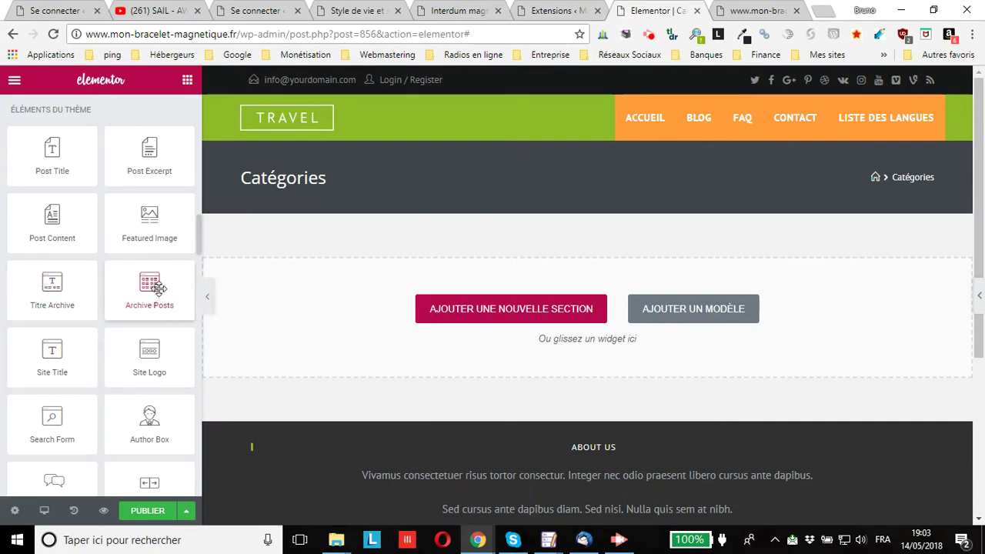
drag(153, 291, 545, 285)
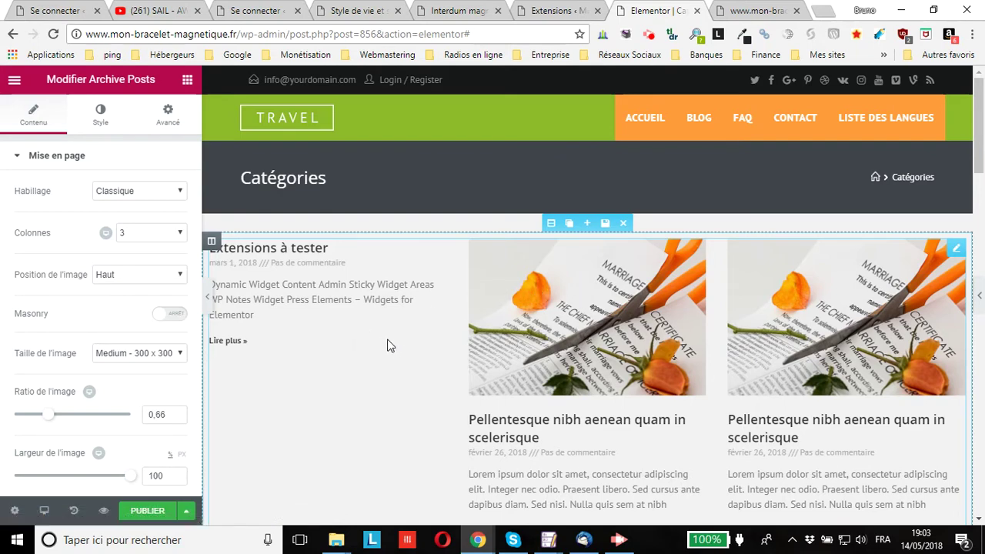
- Publish the archive template with an Include display condition for Catégories set to Tout
click(144, 514)
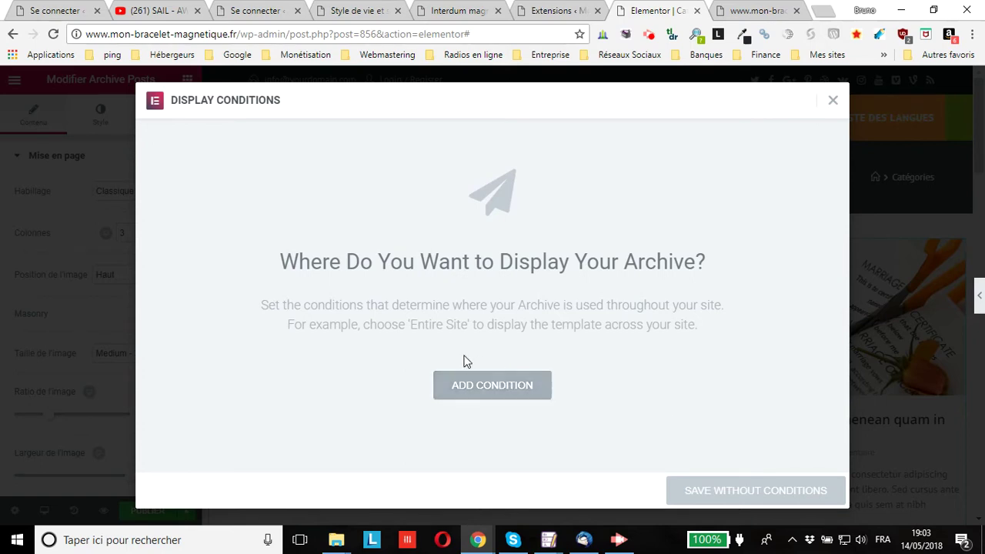
click(498, 392)
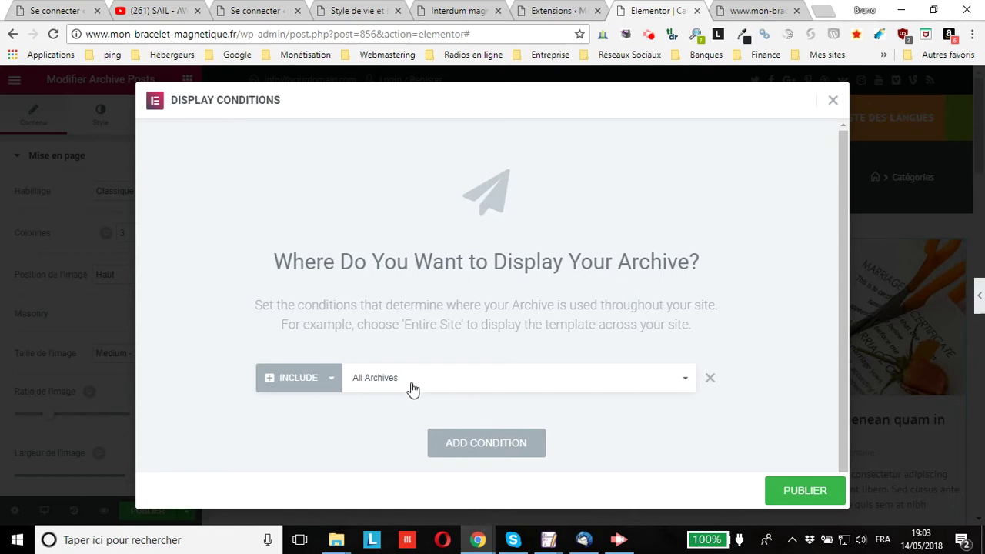
click(306, 388)
click(313, 391)
click(414, 385)
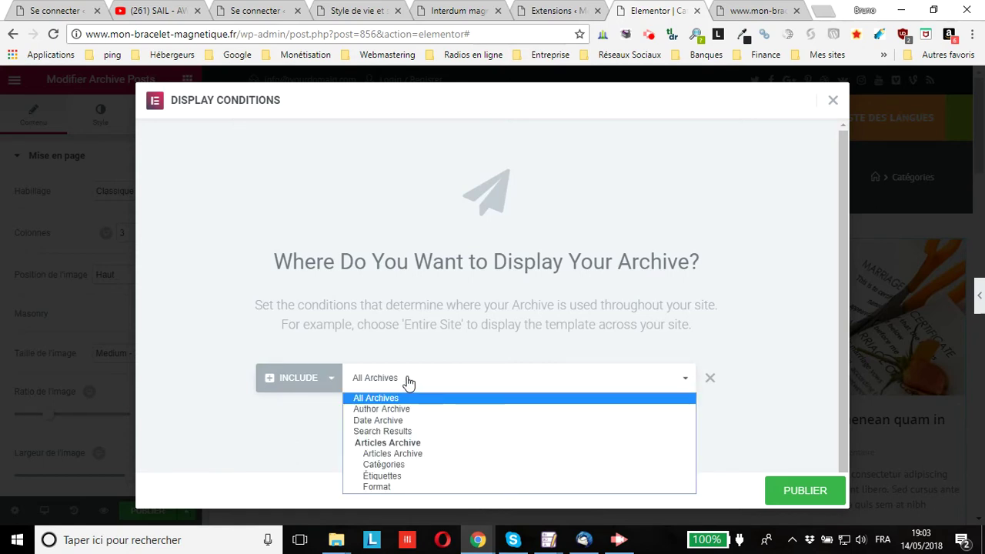
click(442, 466)
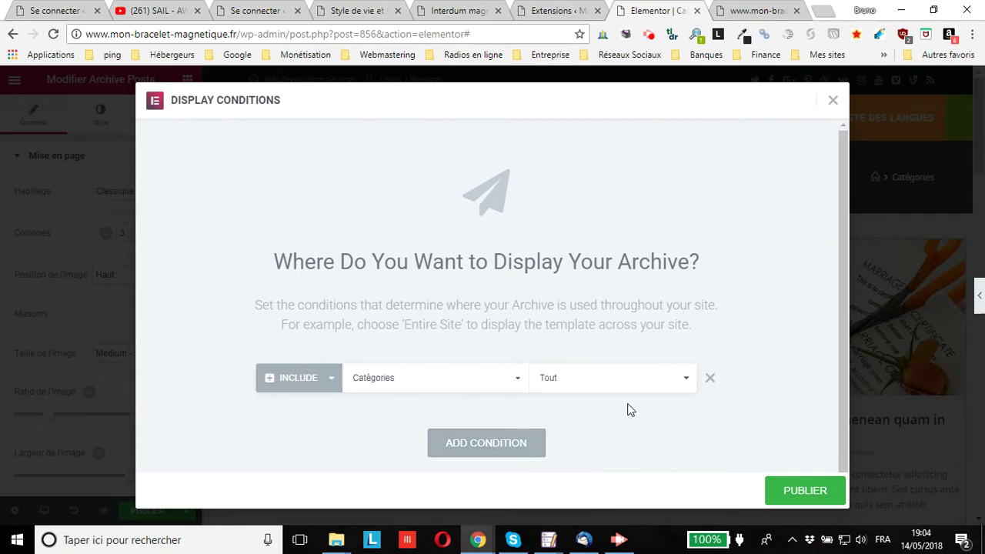
click(615, 380)
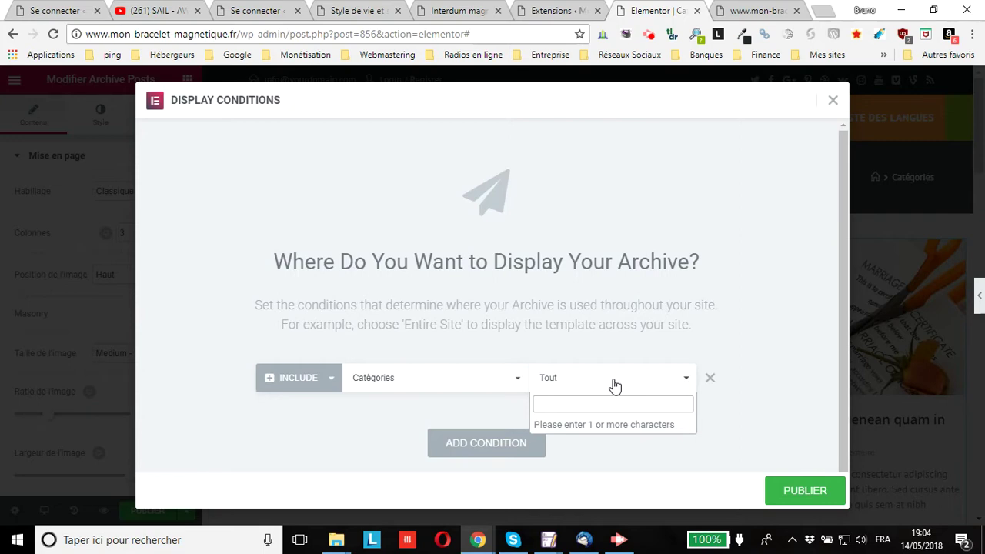
click(762, 357)
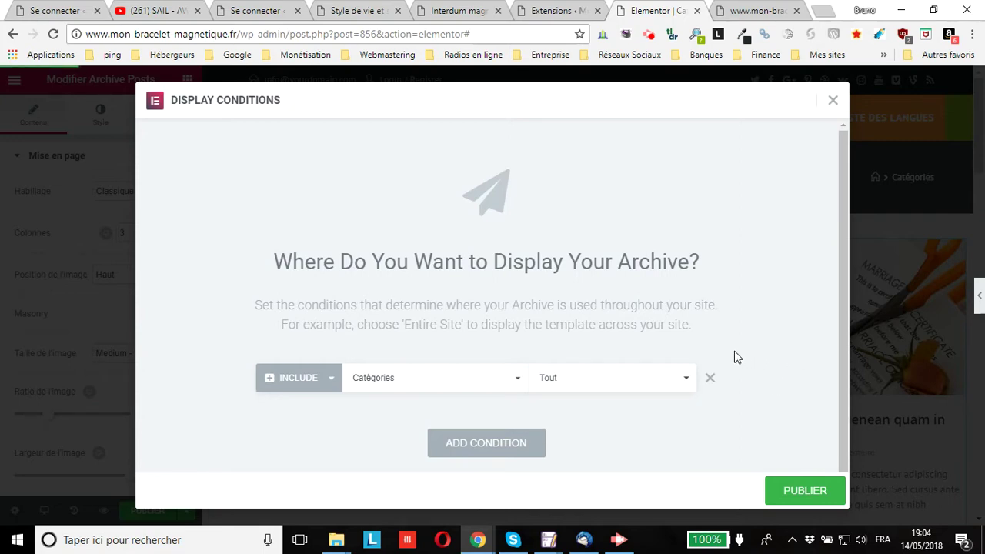
click(797, 493)
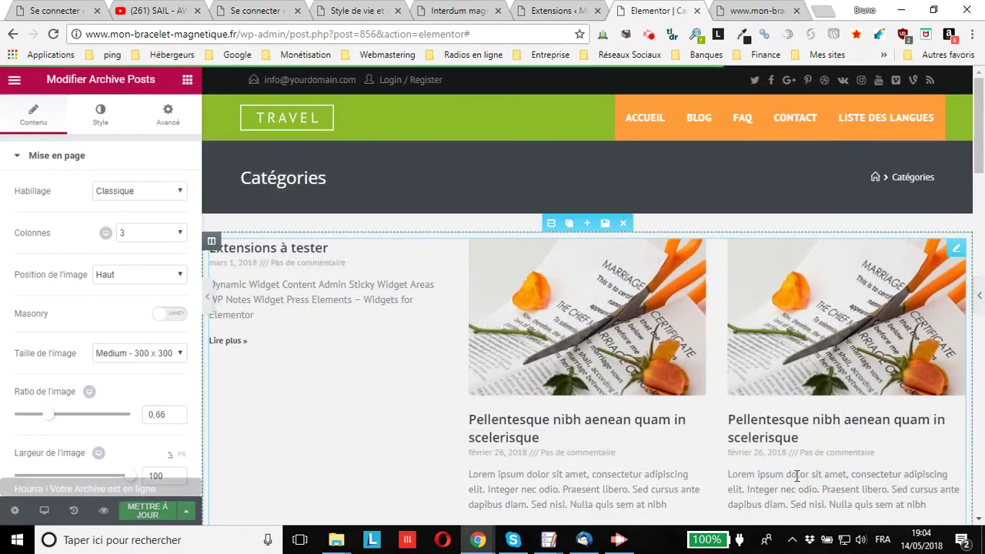
- Reload the live Miscellaneous category page and examine how its posts are laid out by the published template
click(747, 9)
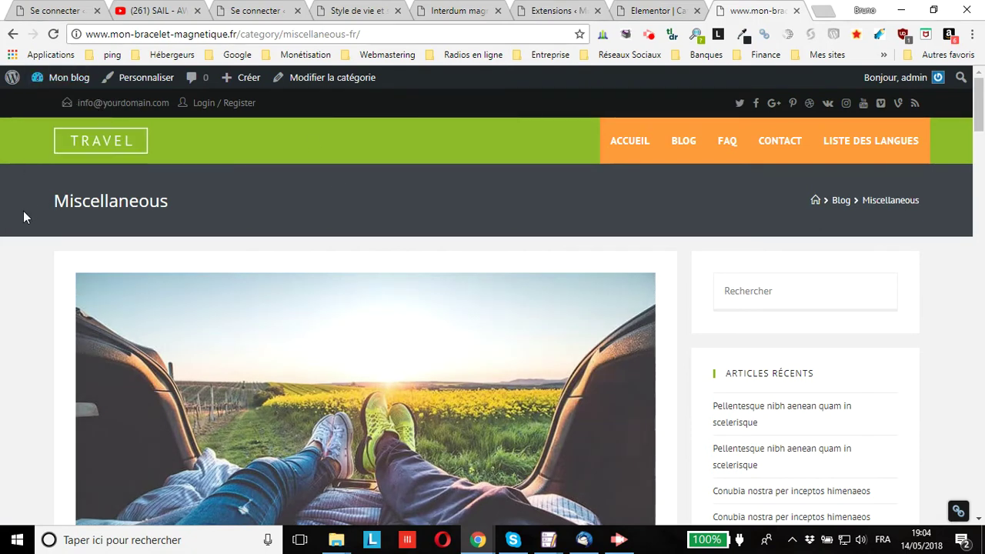
scroll(24, 213, down, 1)
click(53, 35)
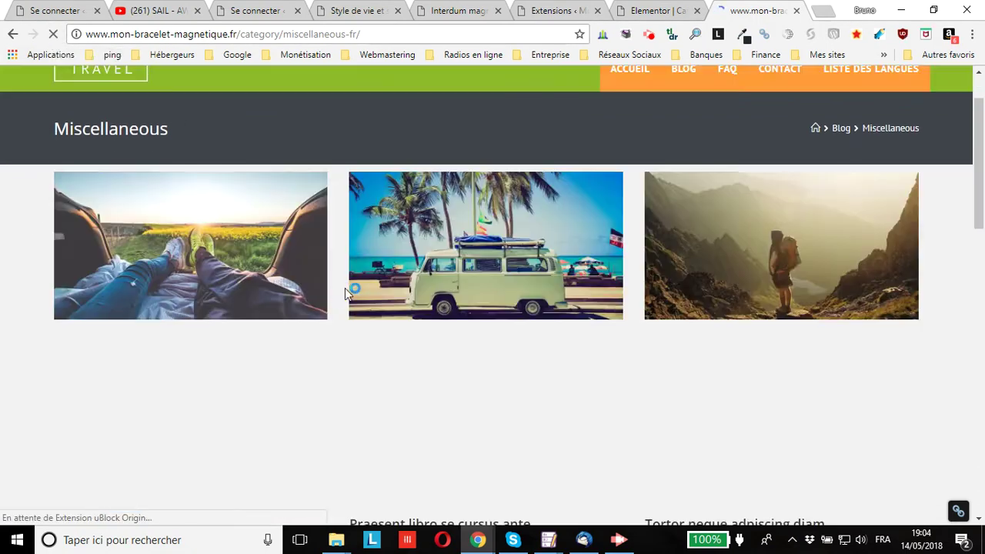
scroll(745, 321, down, 3)
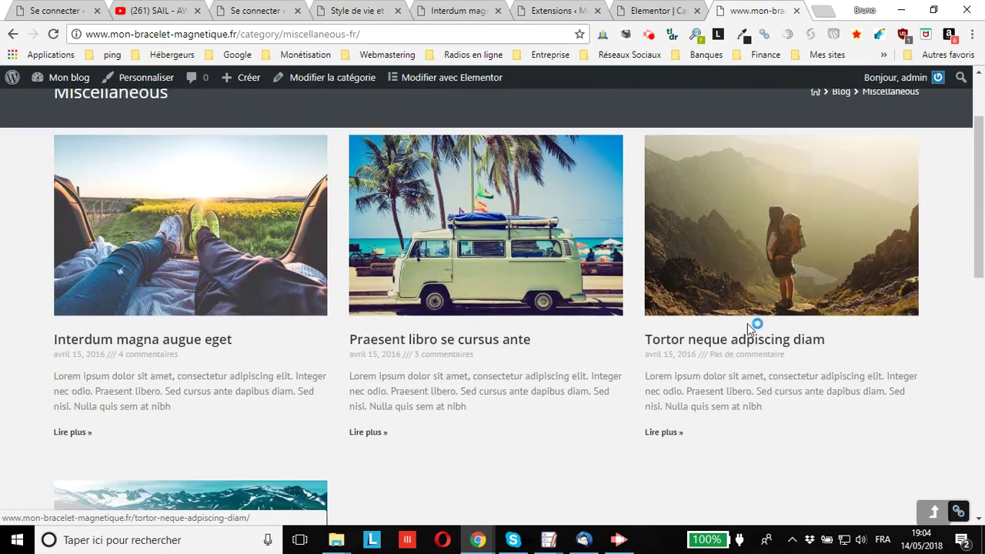
scroll(740, 324, down, 4)
scroll(736, 322, up, 5)
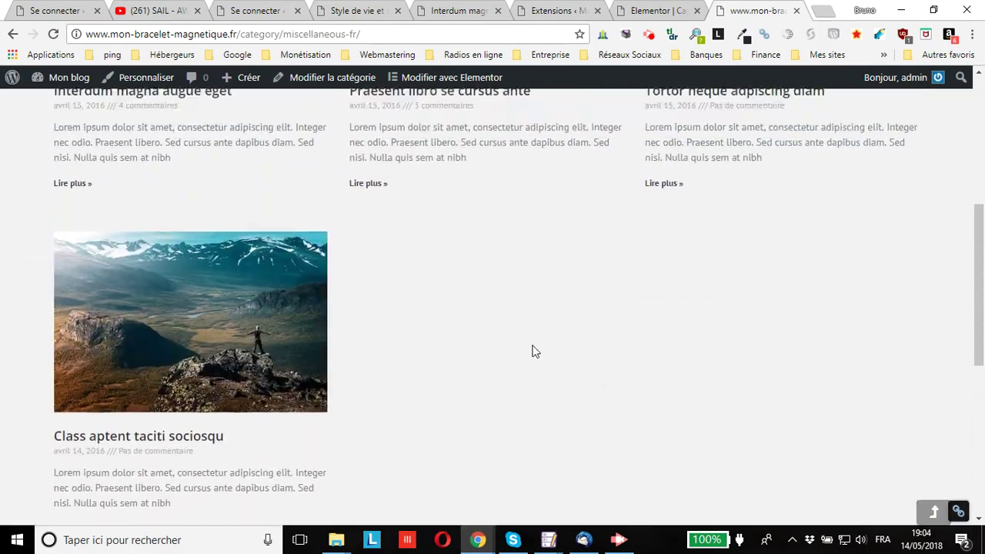
scroll(216, 297, up, 2)
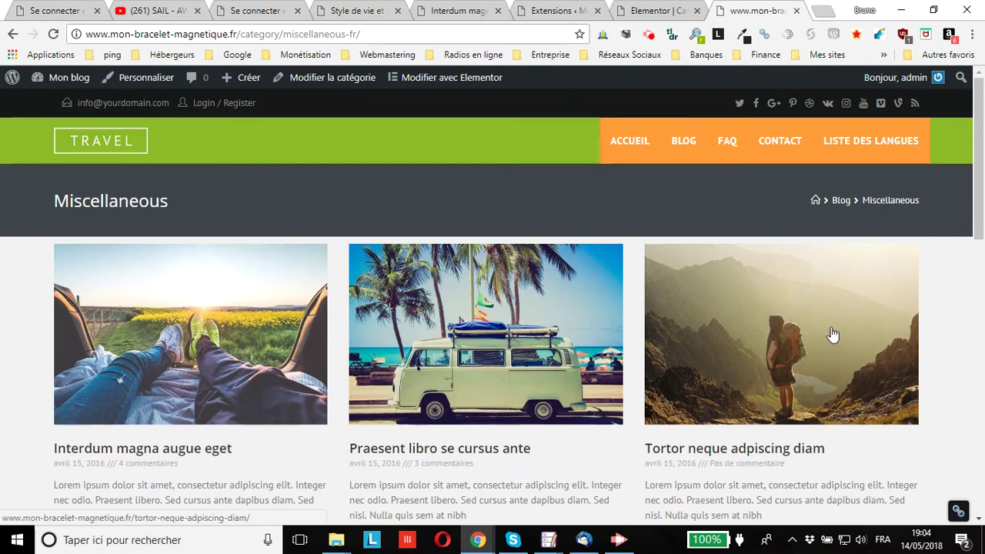
scroll(808, 431, down, 1)
scroll(769, 444, down, 1)
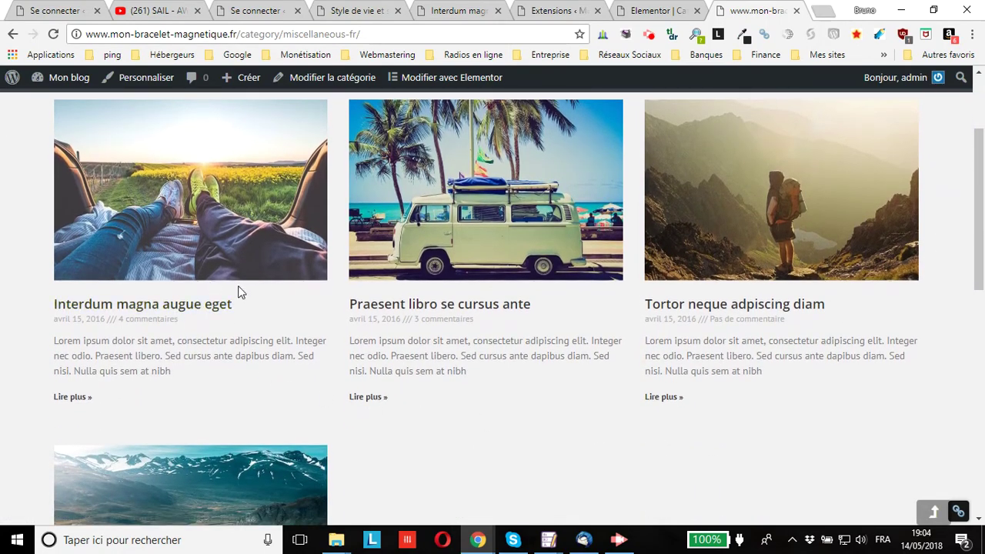
scroll(238, 293, down, 5)
scroll(237, 291, up, 7)
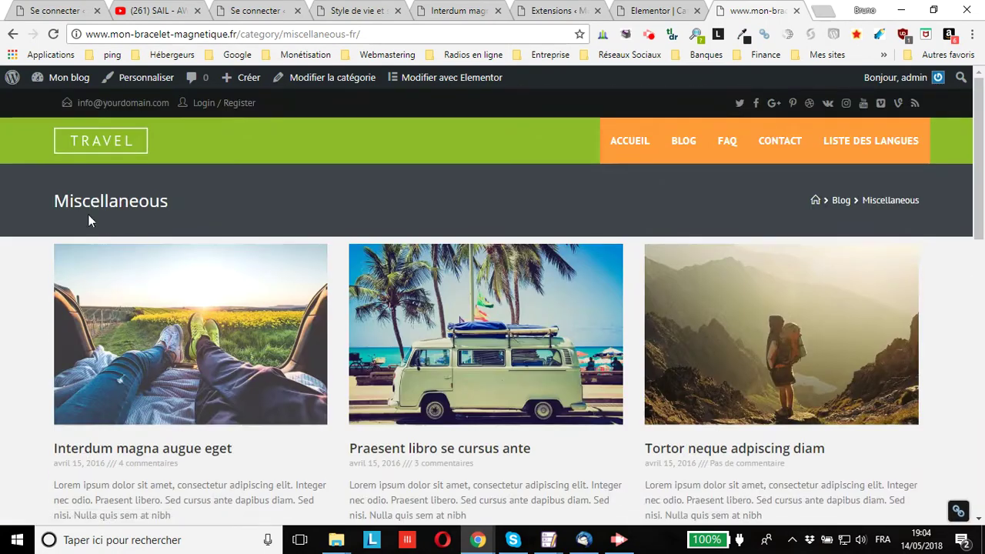
- Set the Archive Posts widget's skin (Habillage) to Cartes in the Elementor editor and update the template
click(648, 10)
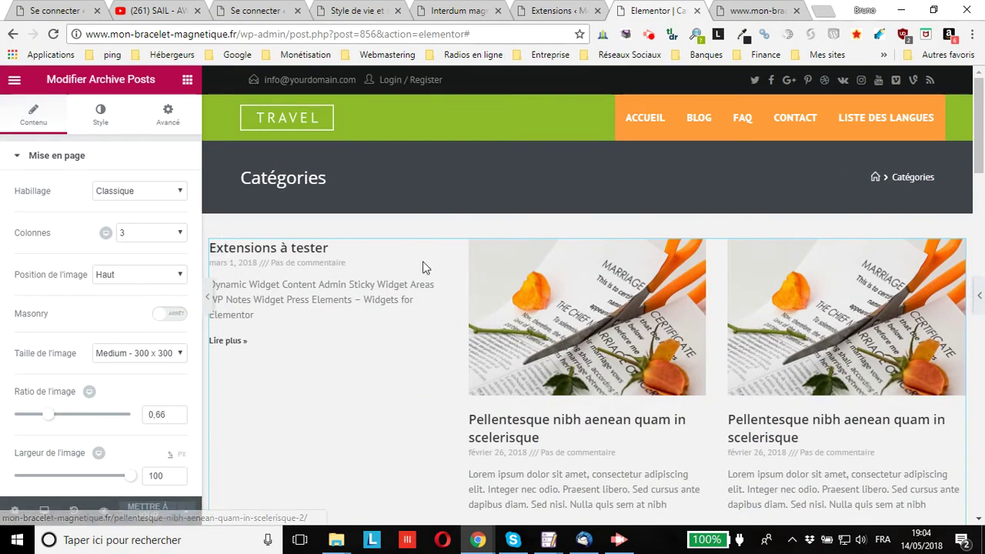
scroll(908, 231, down, 4)
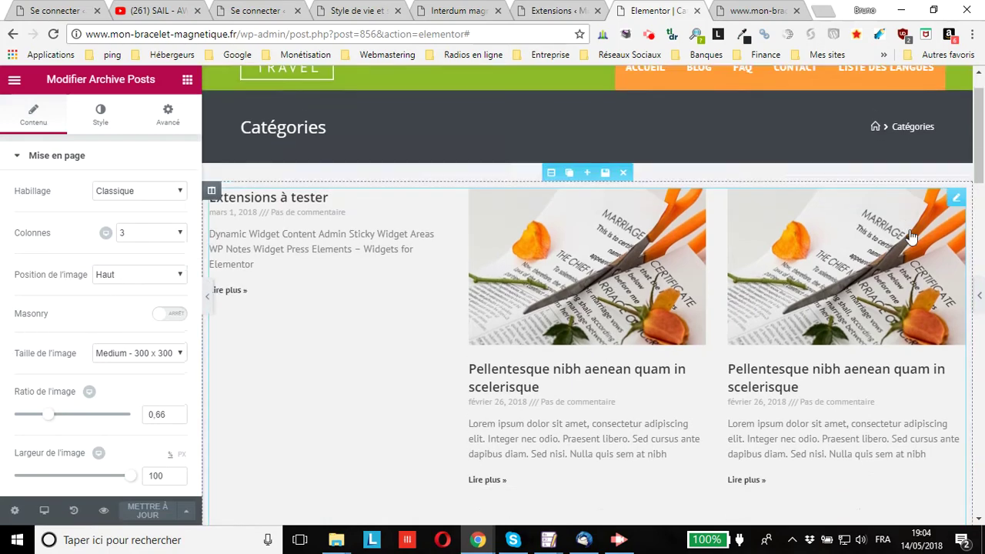
scroll(895, 228, up, 5)
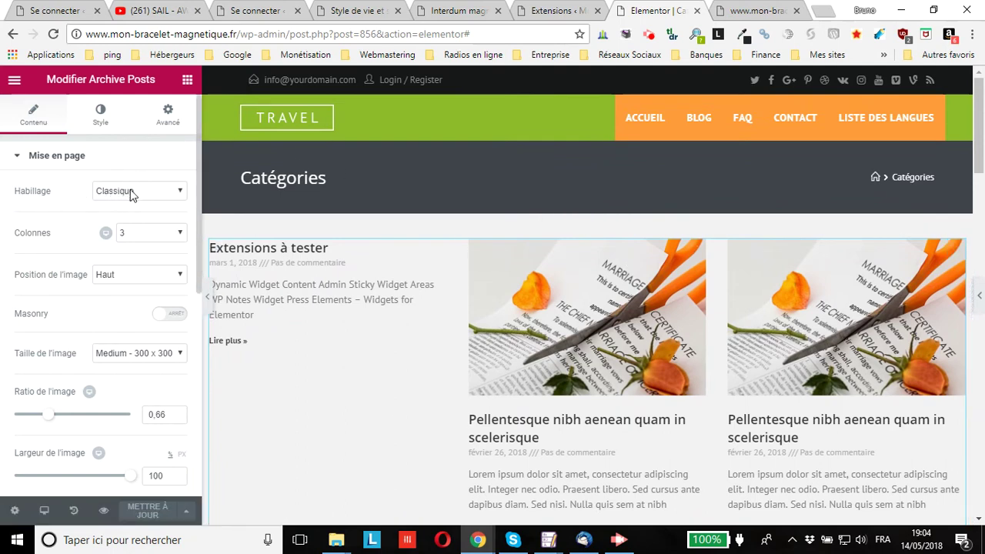
click(150, 194)
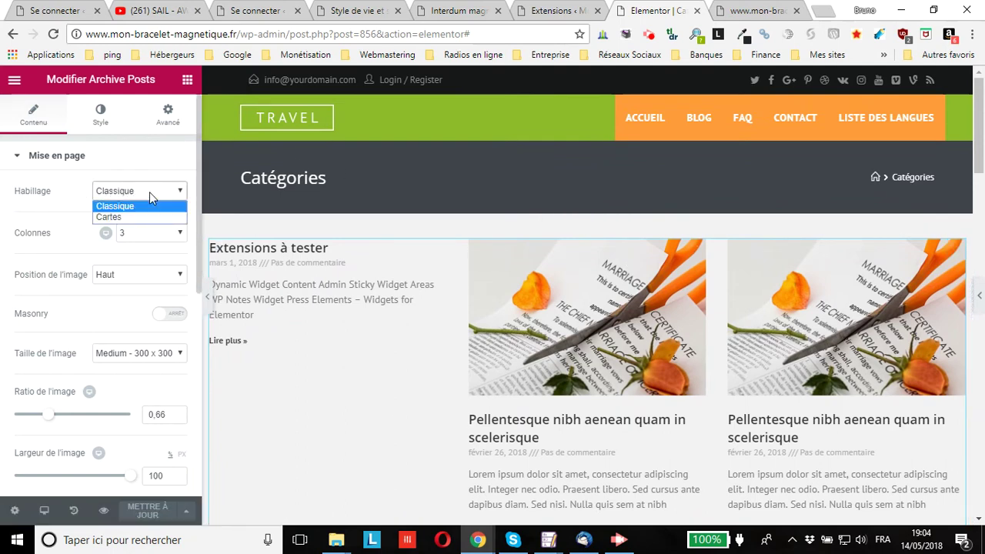
click(115, 218)
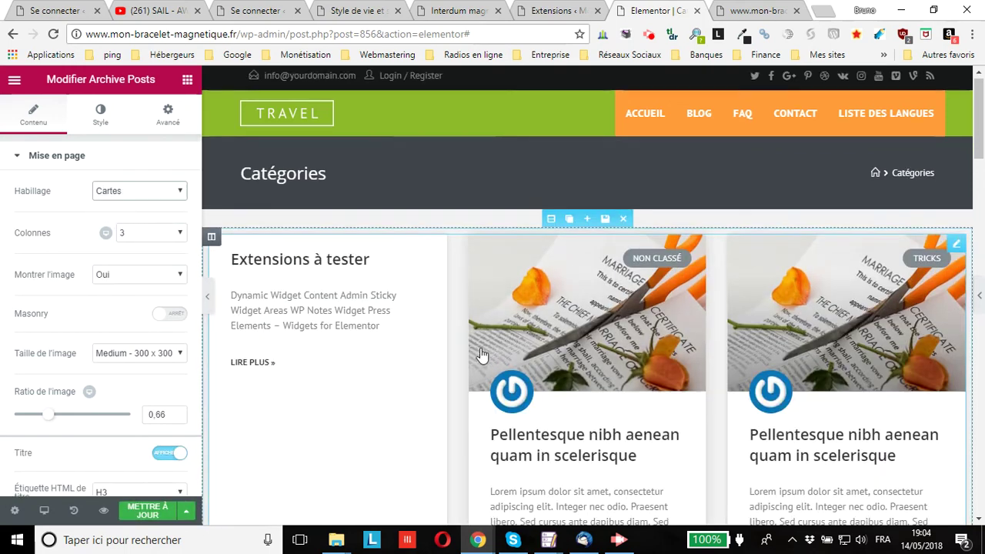
scroll(419, 336, down, 1)
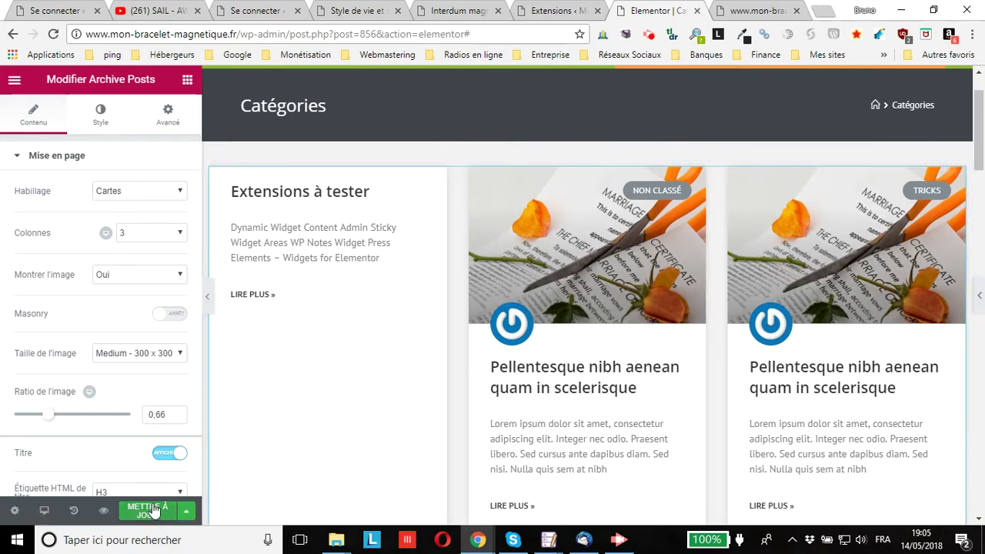
- Reload the live Miscellaneous category page and examine the card layout of its posts down to the footer
click(787, 14)
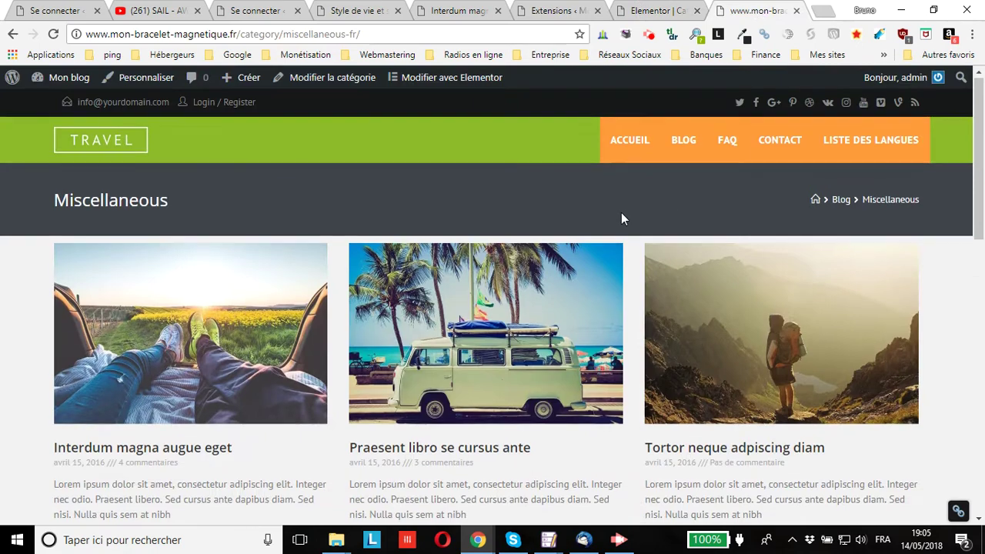
scroll(622, 213, down, 3)
scroll(593, 239, up, 1)
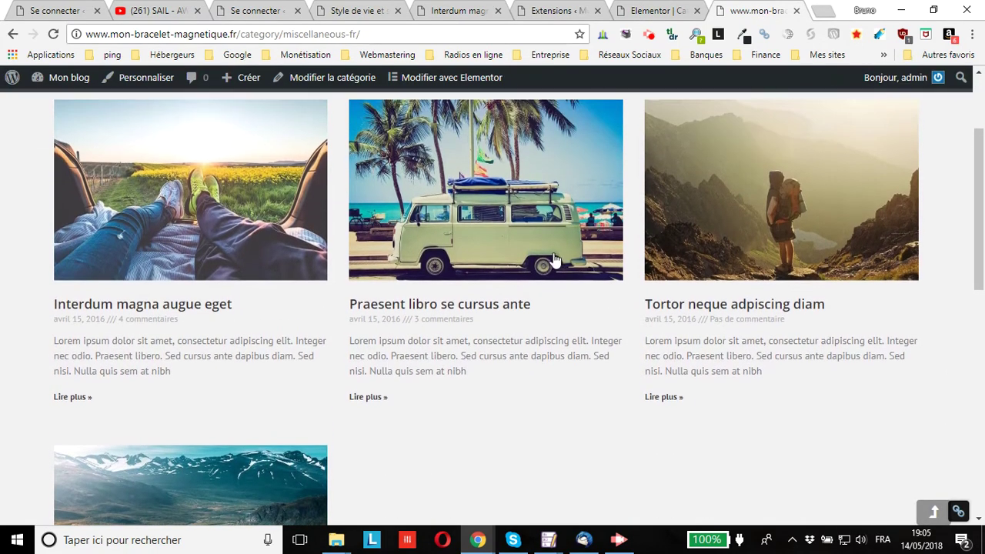
click(51, 36)
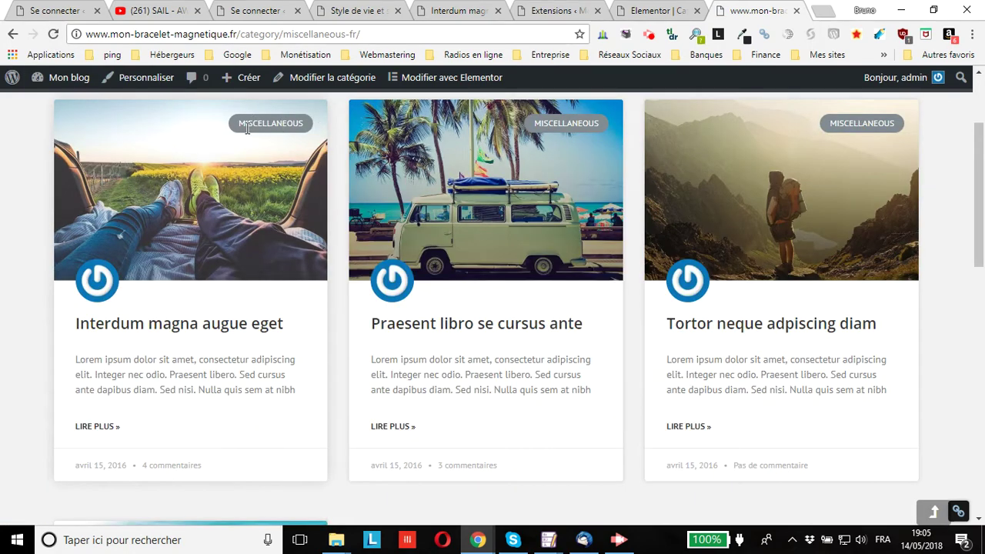
scroll(870, 231, down, 1)
scroll(867, 236, up, 1)
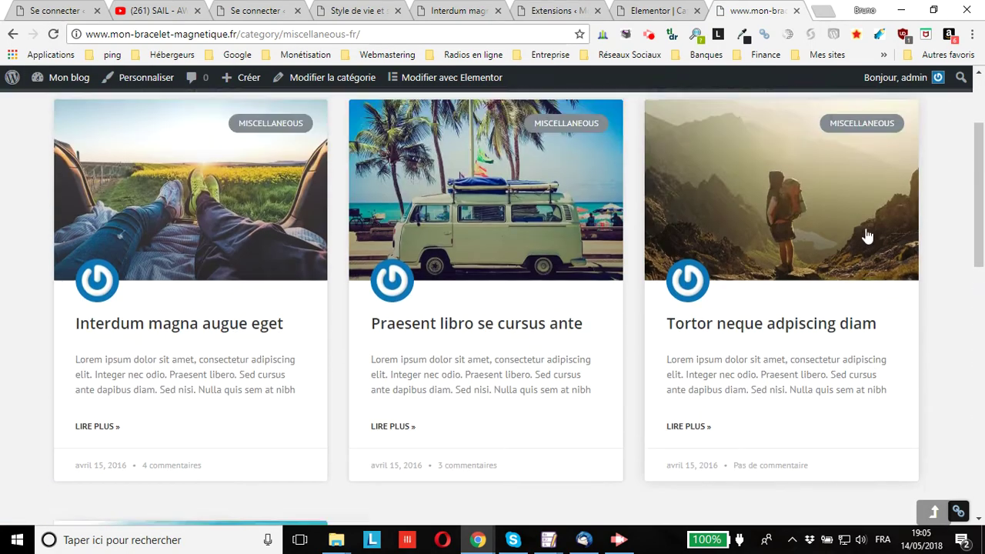
scroll(868, 237, up, 2)
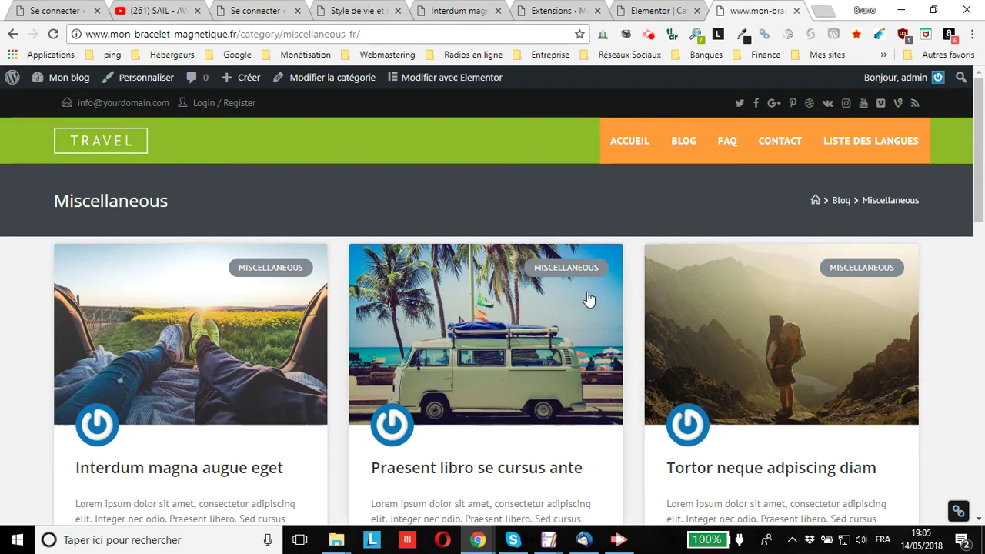
scroll(588, 299, down, 9)
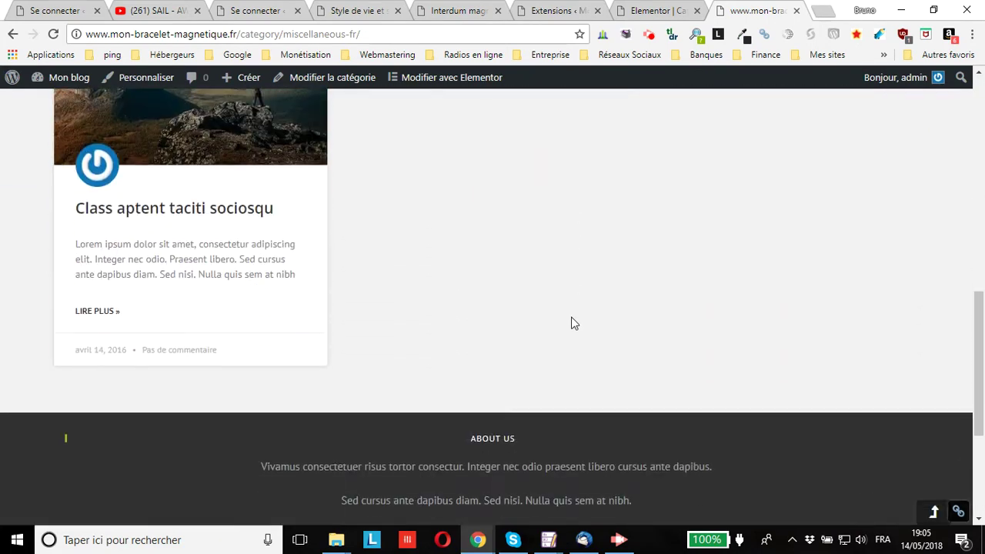
scroll(571, 324, down, 3)
scroll(567, 319, up, 12)
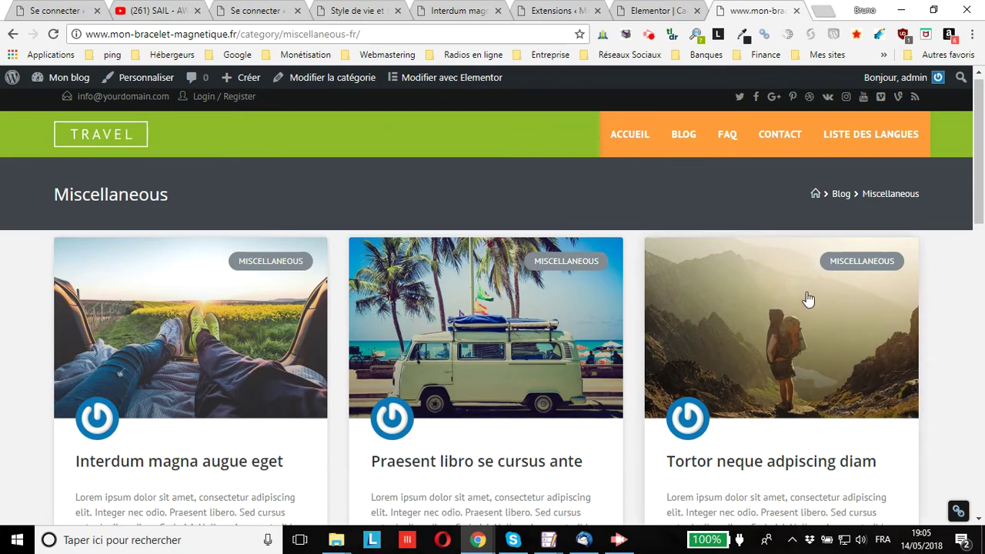
scroll(564, 419, down, 3)
scroll(571, 419, down, 3)
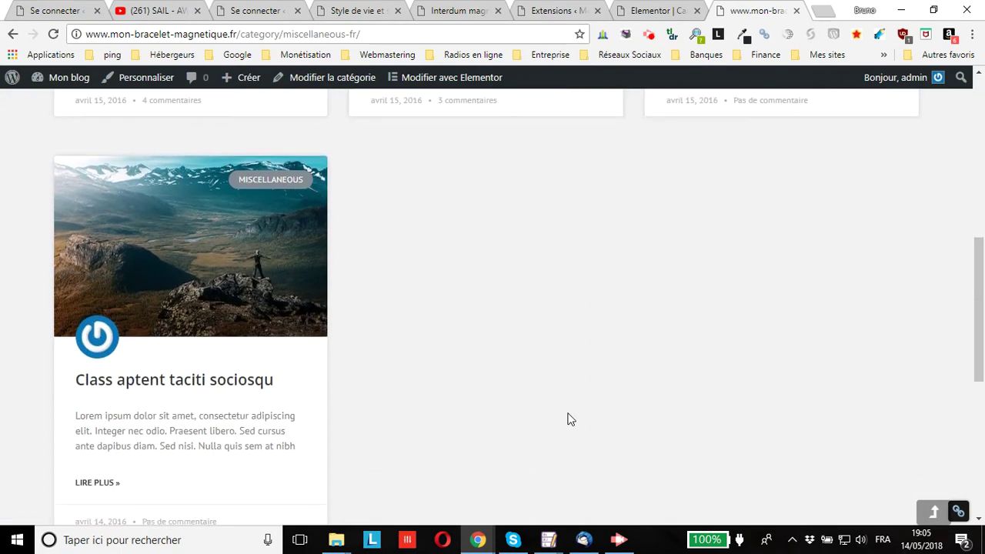
- Return to the Elementor editor, set the Archive Posts widget's Montrer l'image to Non, and open the title HTML tag options
scroll(743, 136, up, 5)
click(654, 10)
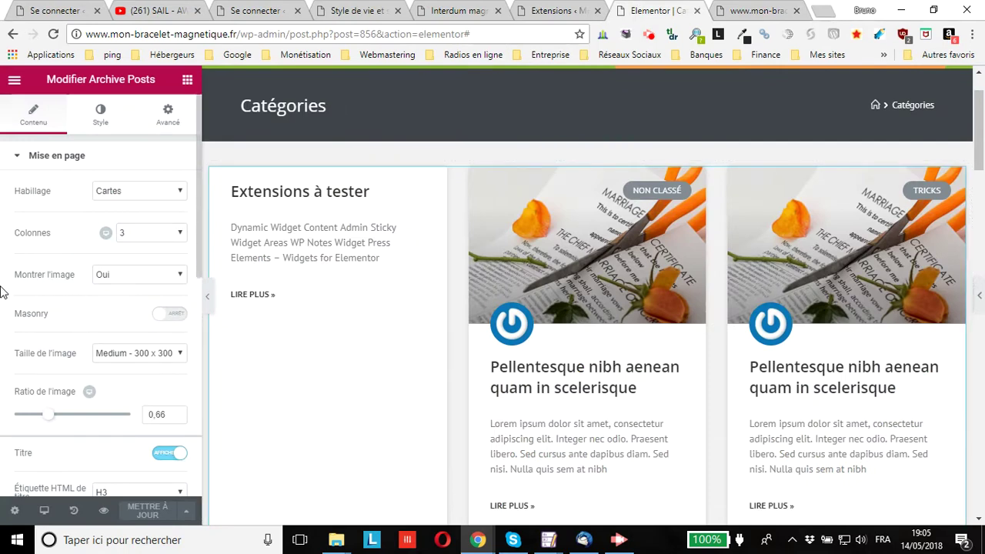
click(151, 281)
click(121, 302)
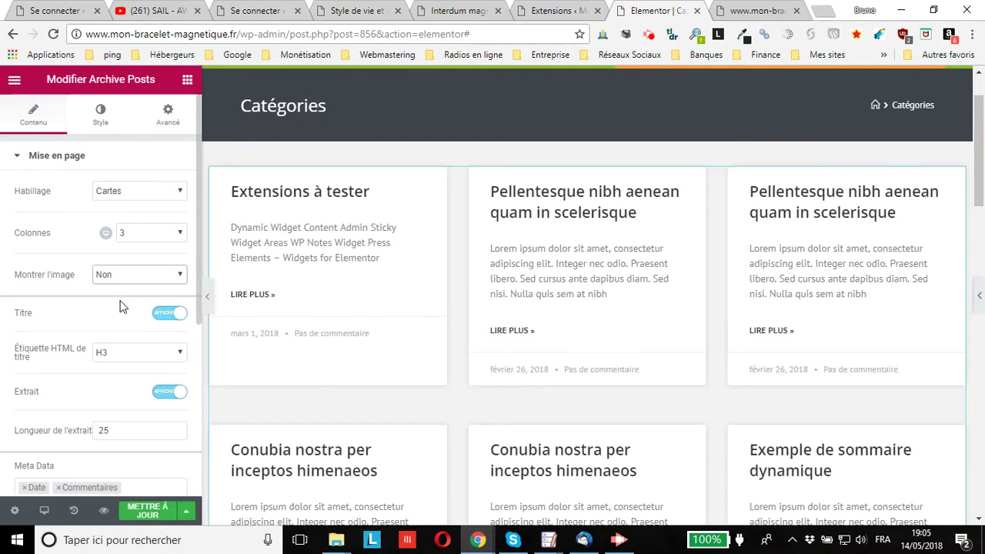
click(146, 277)
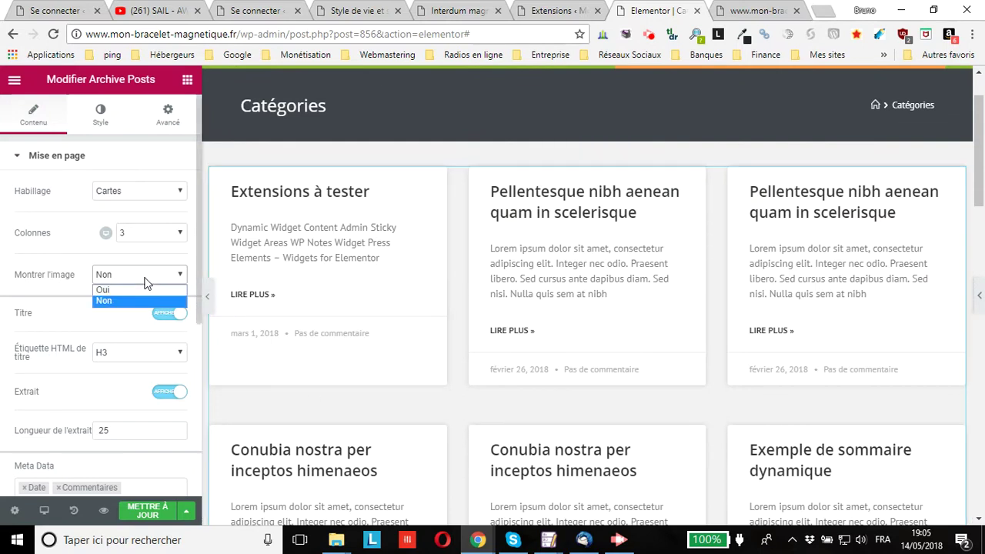
key(Escape)
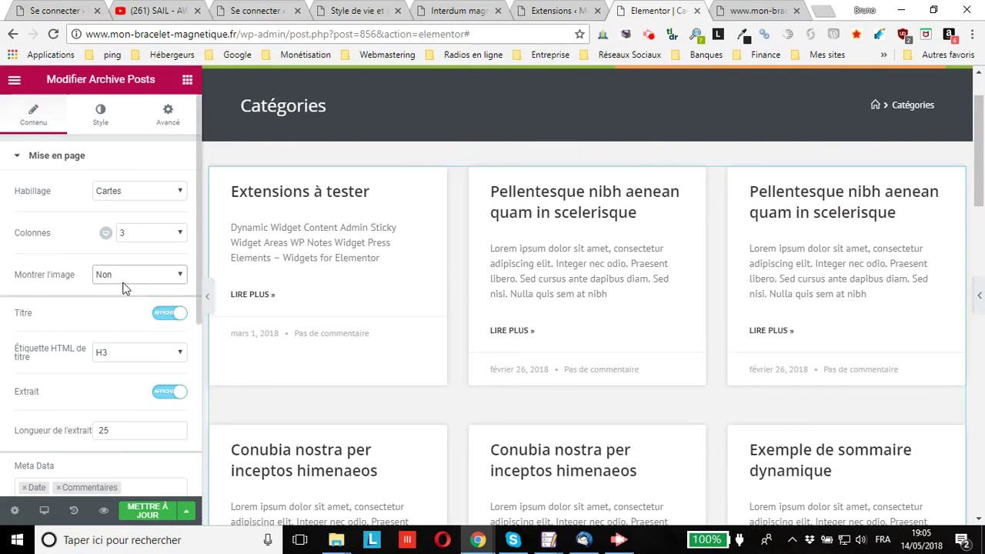
scroll(121, 284, down, 2)
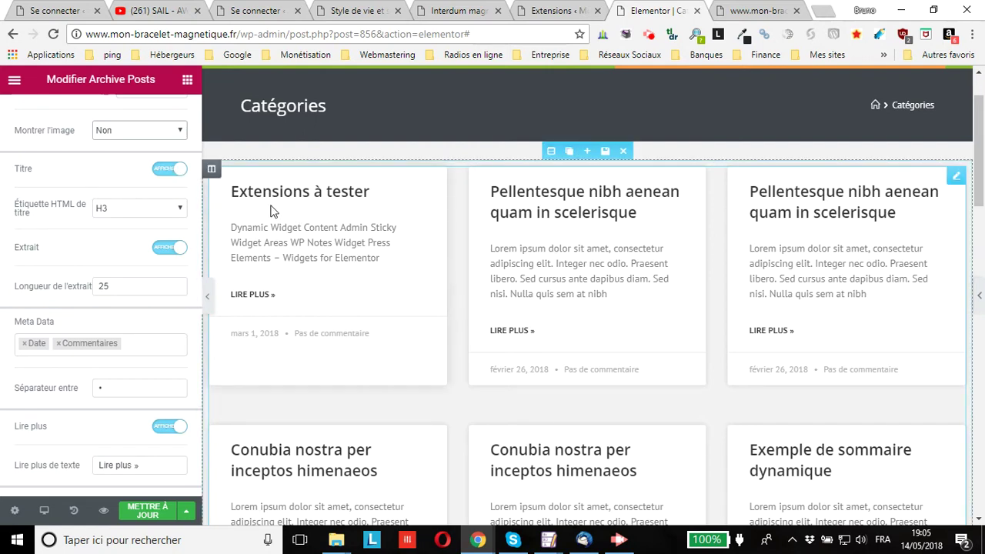
click(149, 208)
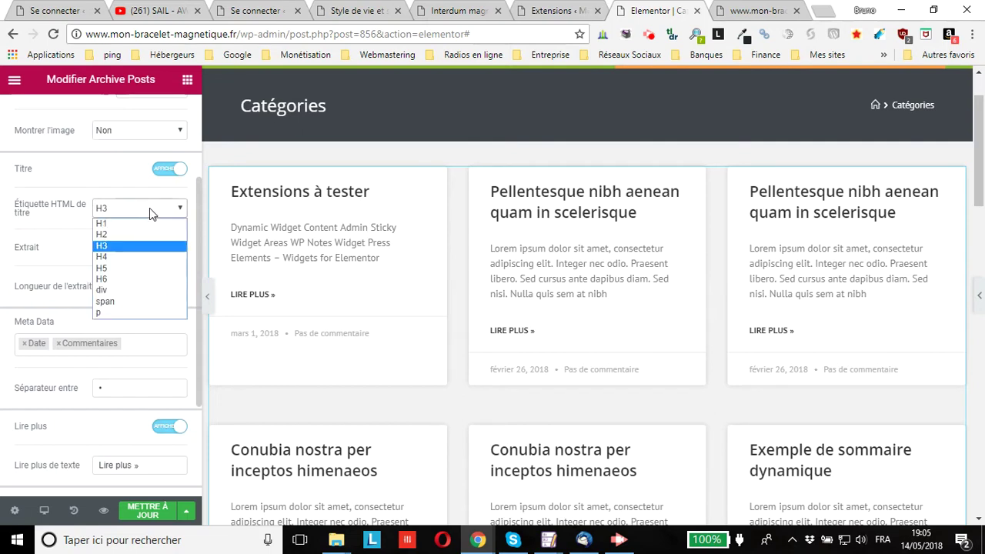
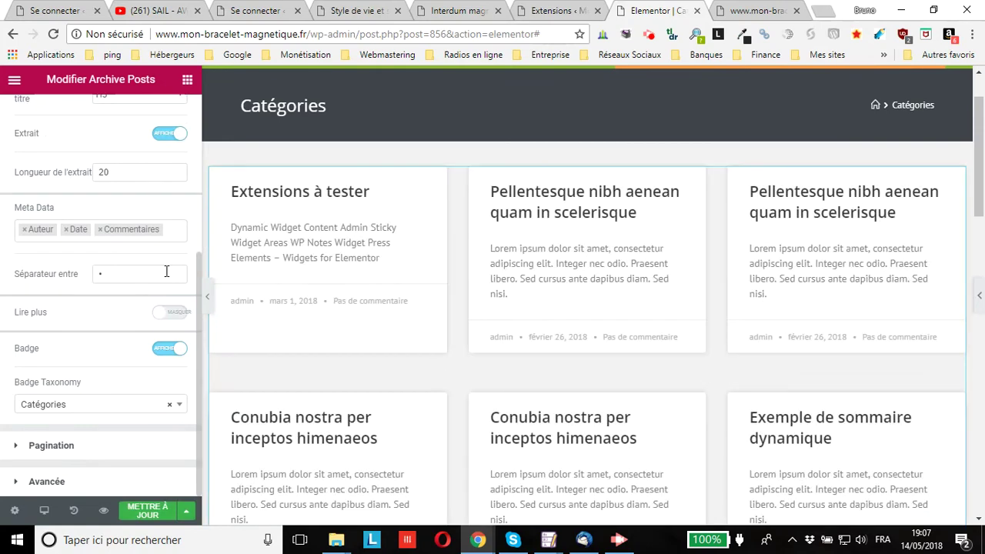
- Enable the Lire plus link on the post cards and change its text to "Allez plus loin »"
click(176, 313)
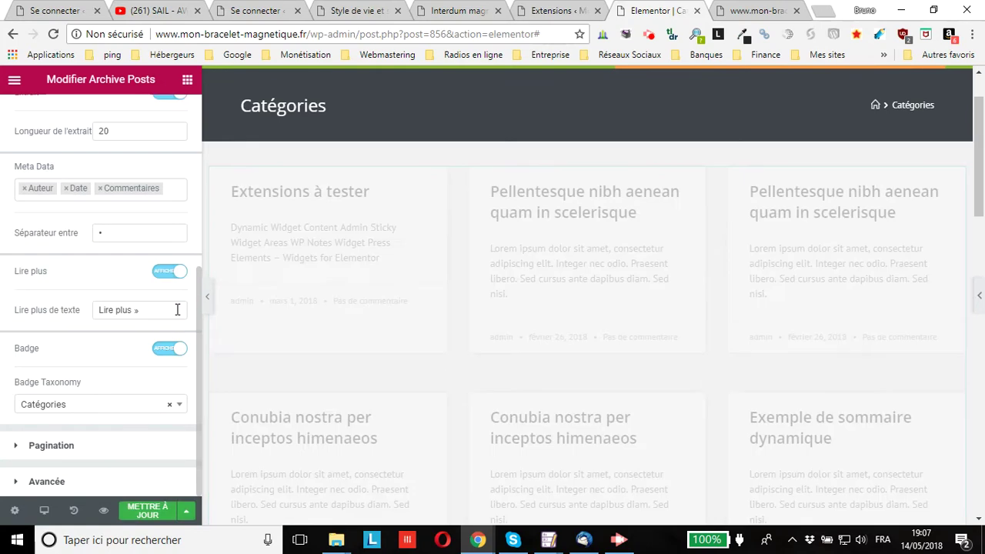
click(130, 311)
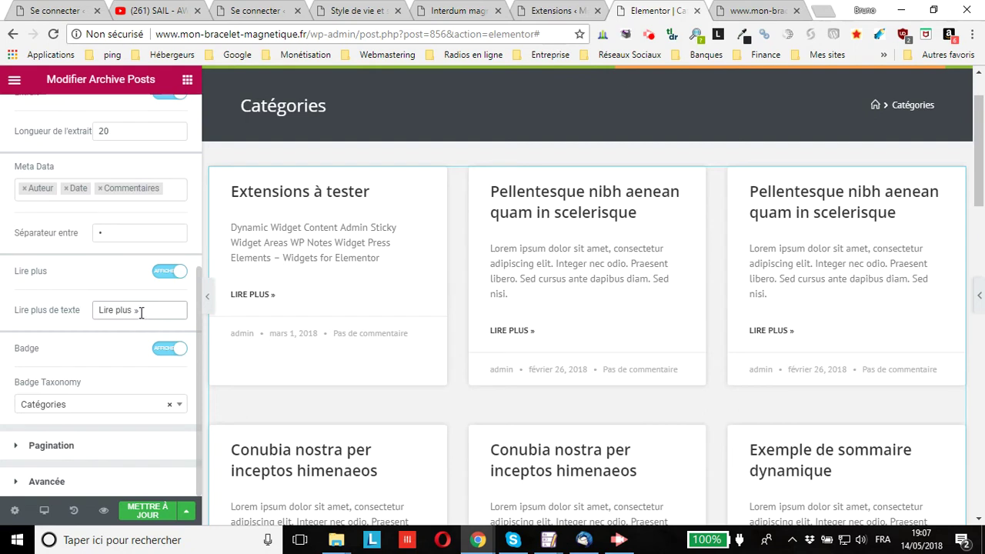
text(Allez plus loin)
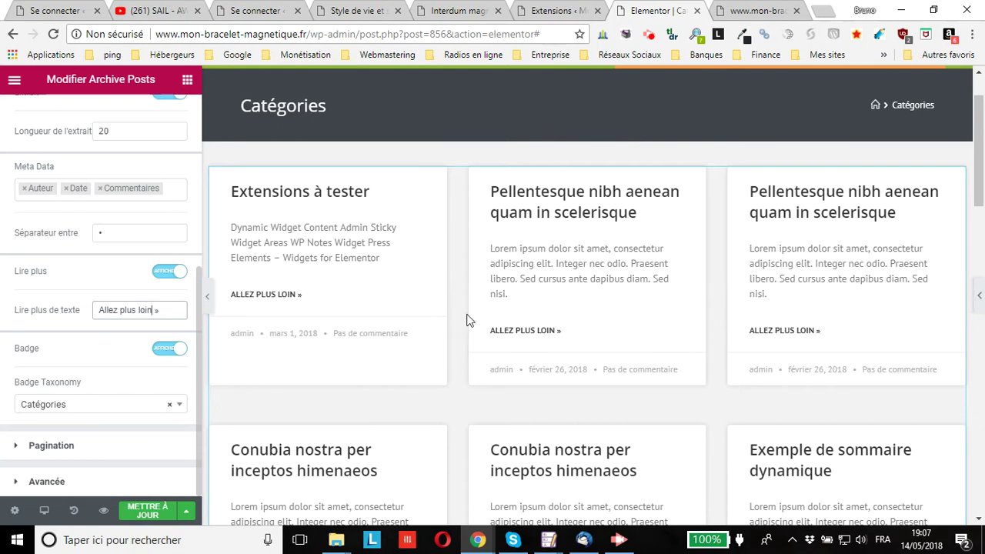
scroll(473, 316, down, 2)
scroll(408, 336, up, 2)
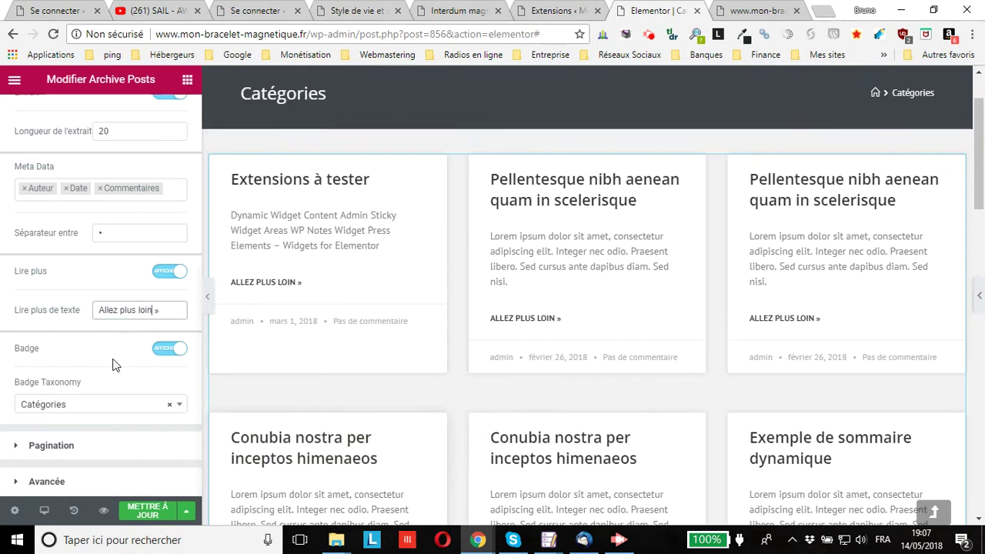
- Set Montrer l'image to Oui in the Archive Posts layout settings
scroll(107, 351, up, 4)
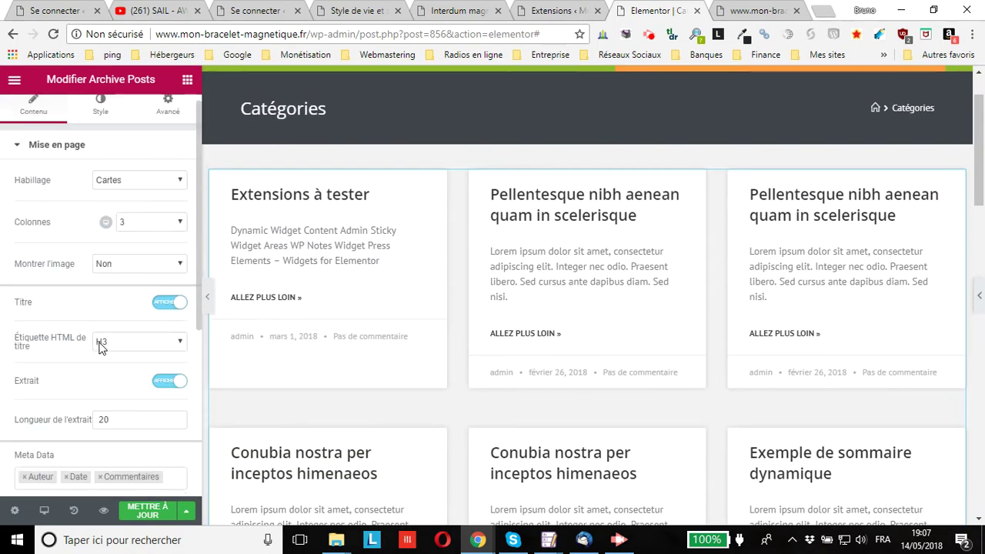
scroll(134, 401, down, 2)
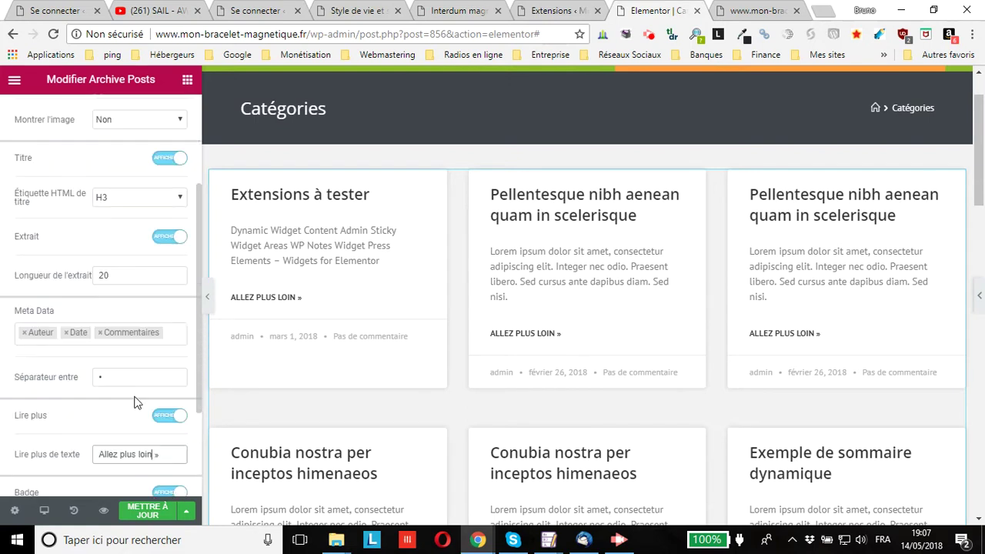
scroll(129, 396, up, 1)
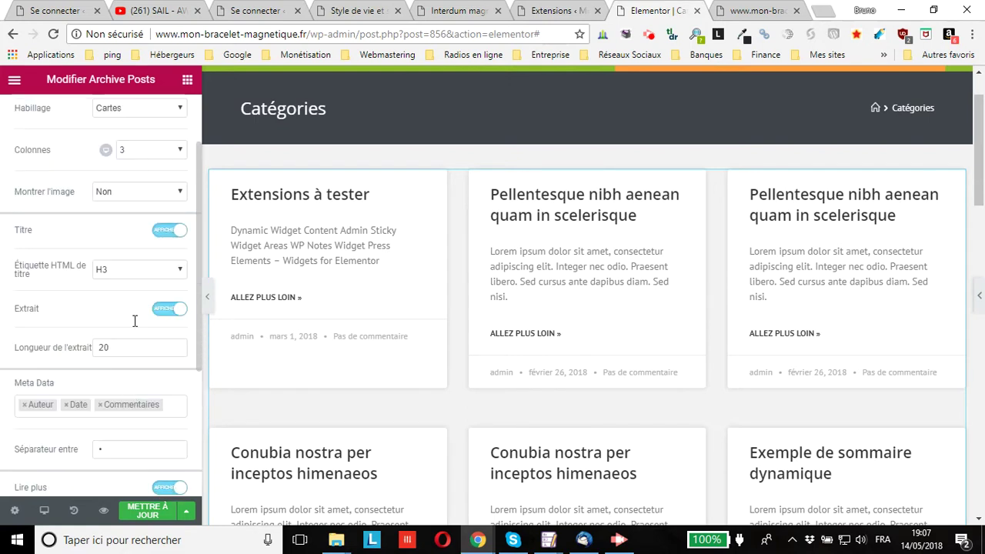
click(146, 194)
click(136, 206)
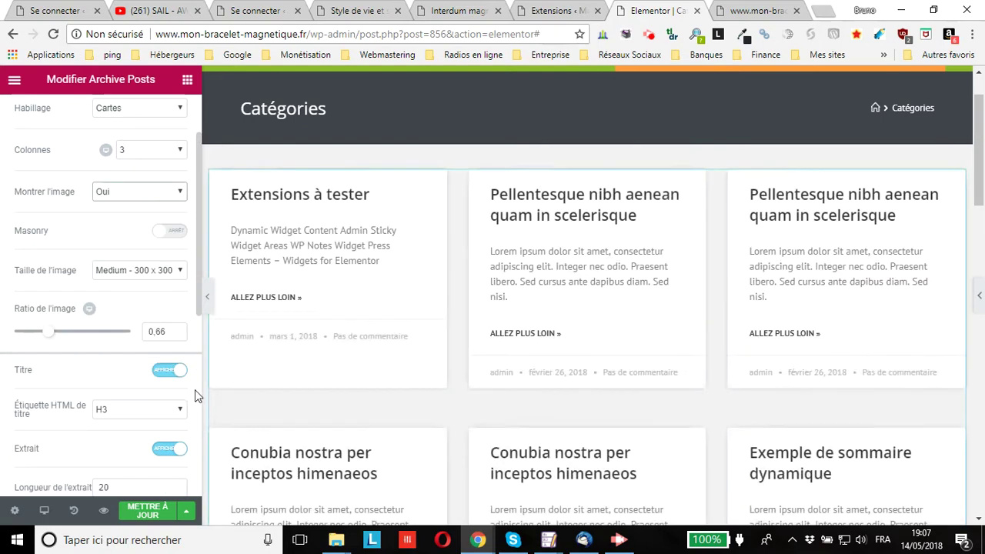
- Toggle the category badge on the post card images to compare both states, leaving it hidden
scroll(103, 433, down, 1)
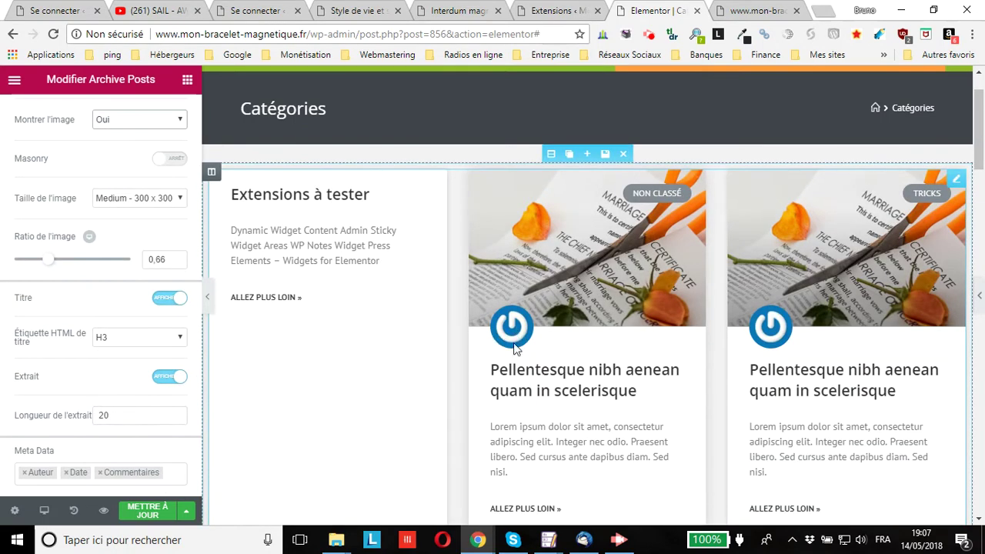
scroll(59, 356, down, 4)
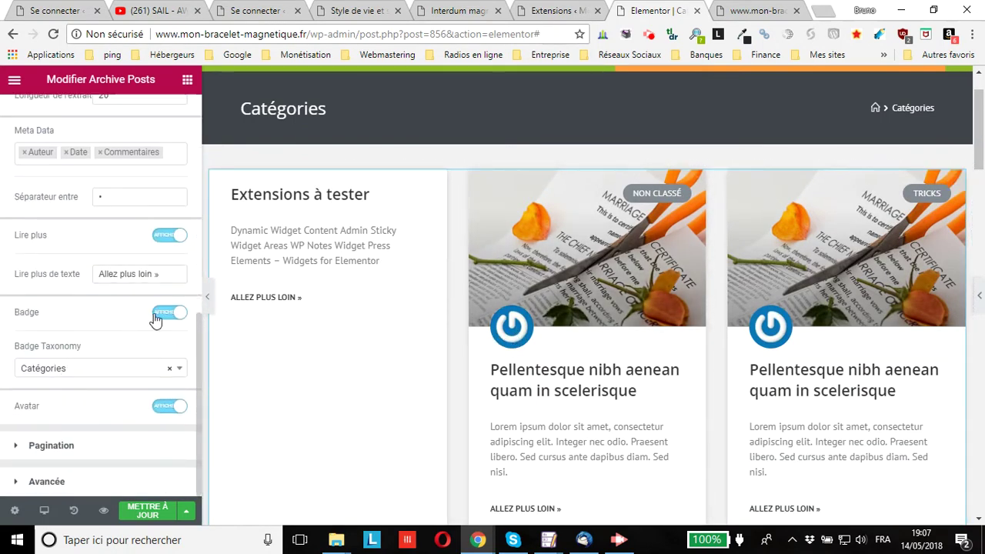
click(161, 314)
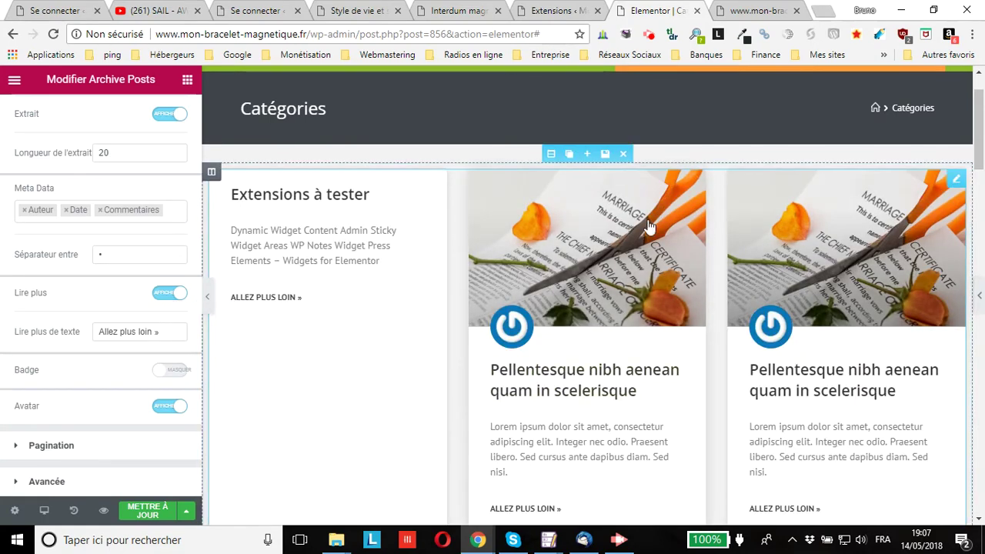
click(168, 371)
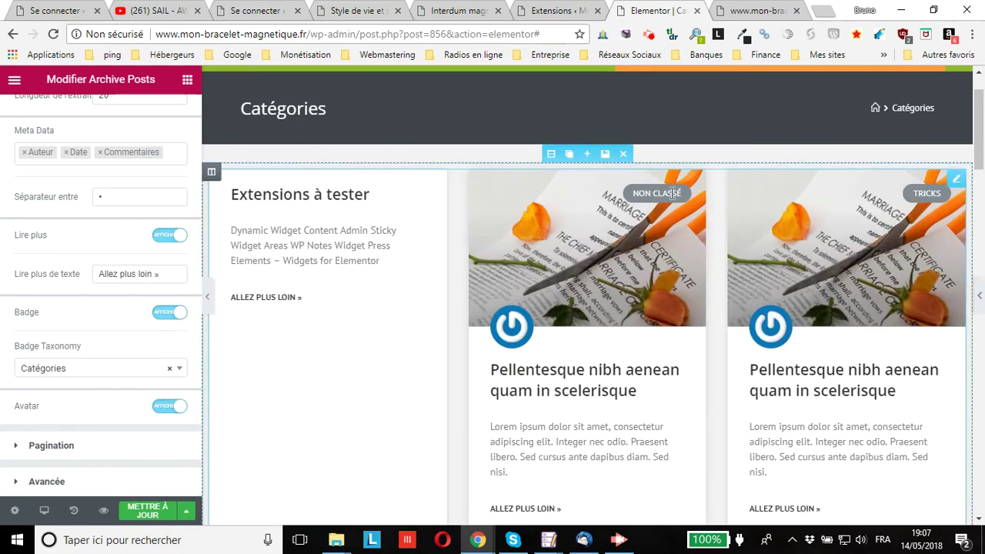
click(168, 316)
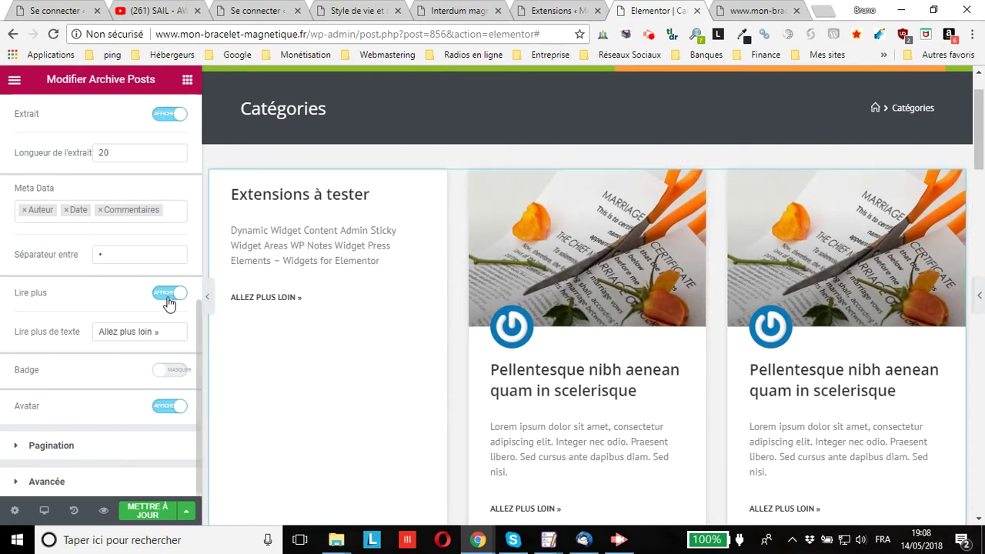
- Update the template, then reload the live Miscellaneous category page and examine its cards with the badge hidden
click(758, 10)
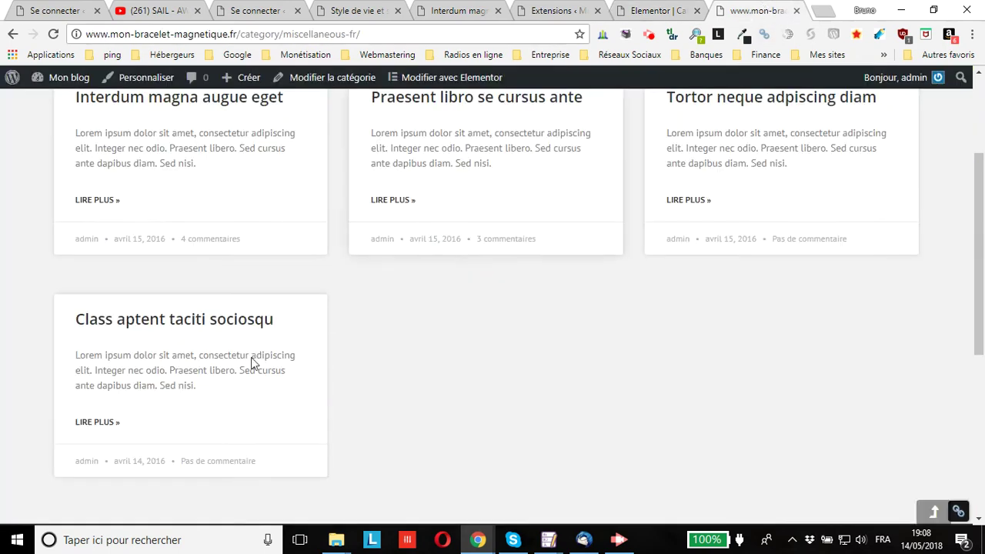
scroll(331, 319, up, 3)
click(52, 35)
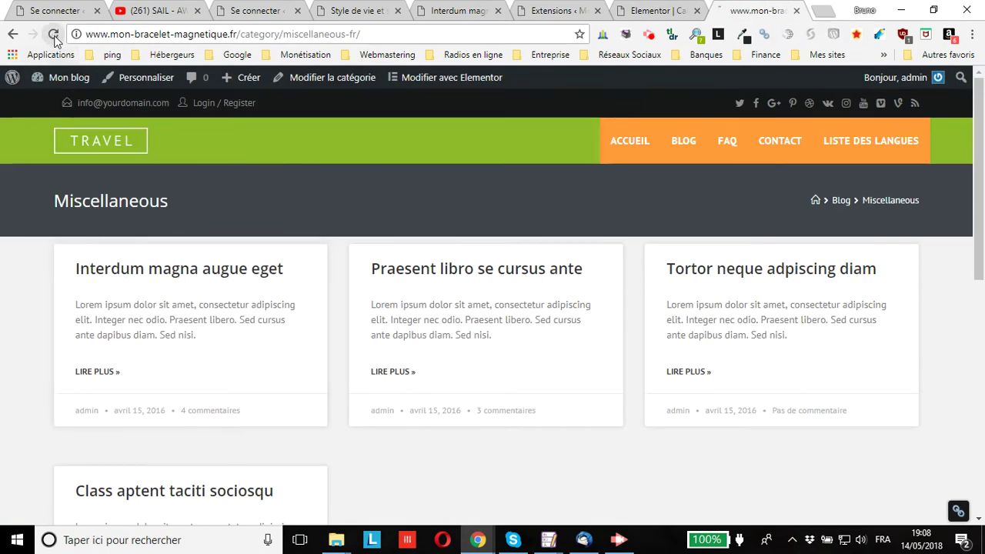
click(693, 8)
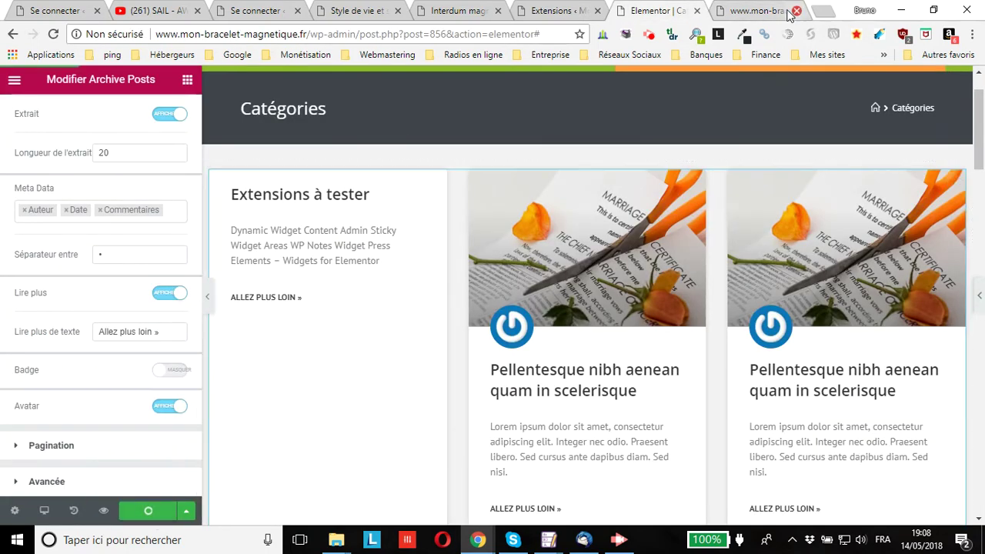
click(791, 12)
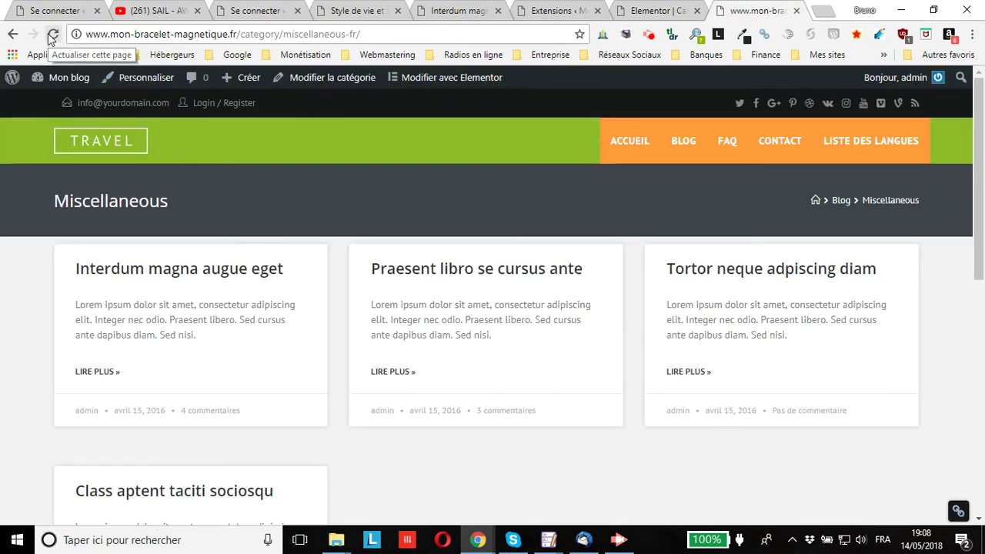
click(658, 11)
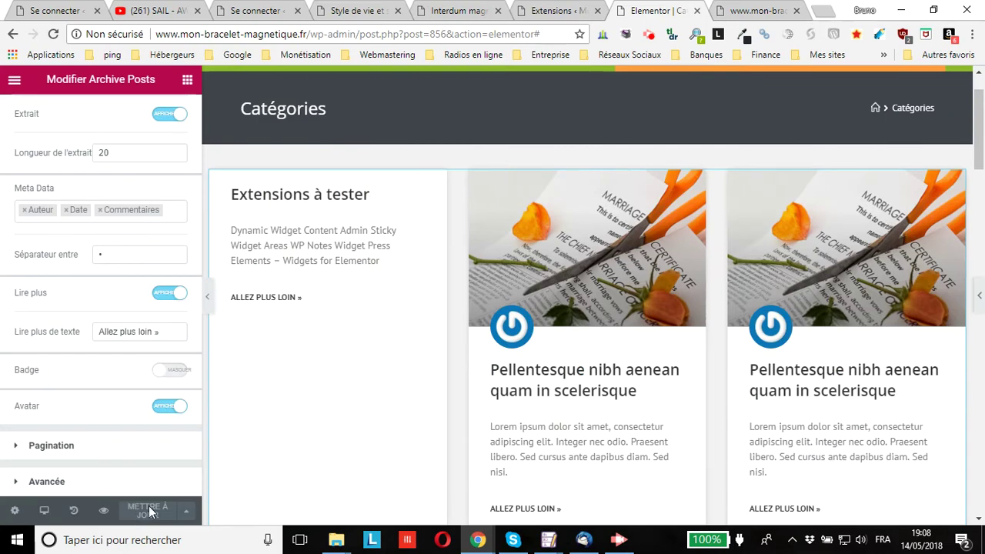
click(741, 15)
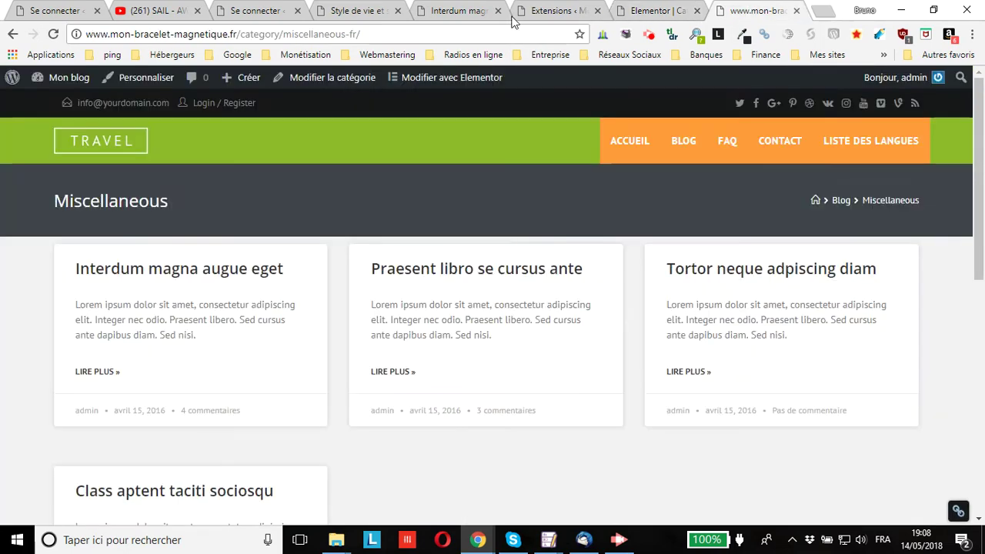
click(56, 34)
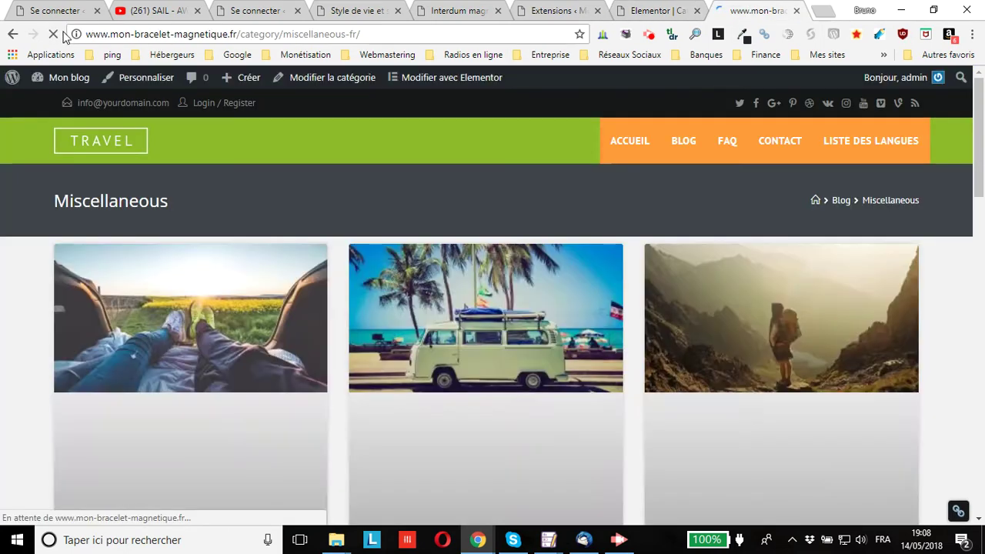
scroll(306, 136, down, 2)
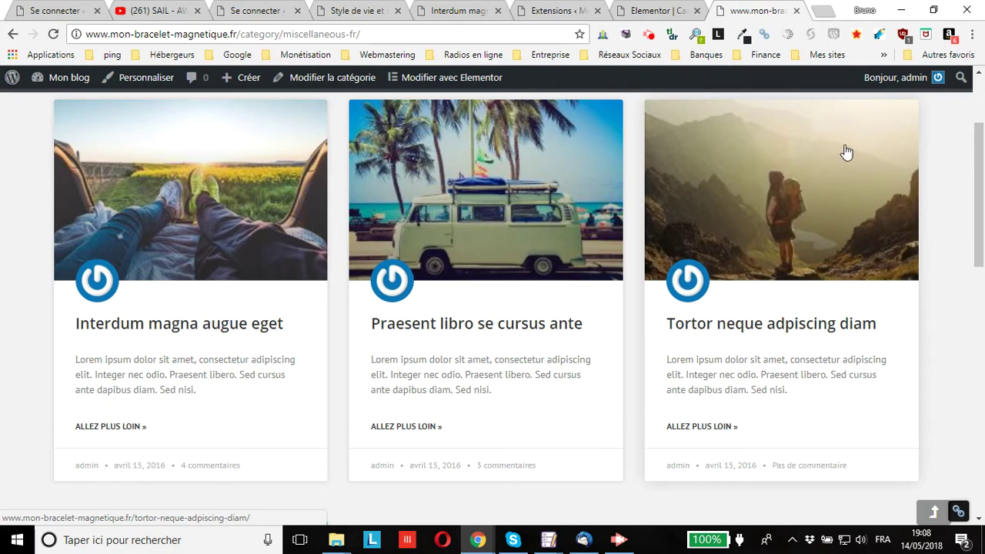
- Turn the category badge back on and hide the avatar on the Archive Posts cards in the Elementor editor
click(659, 12)
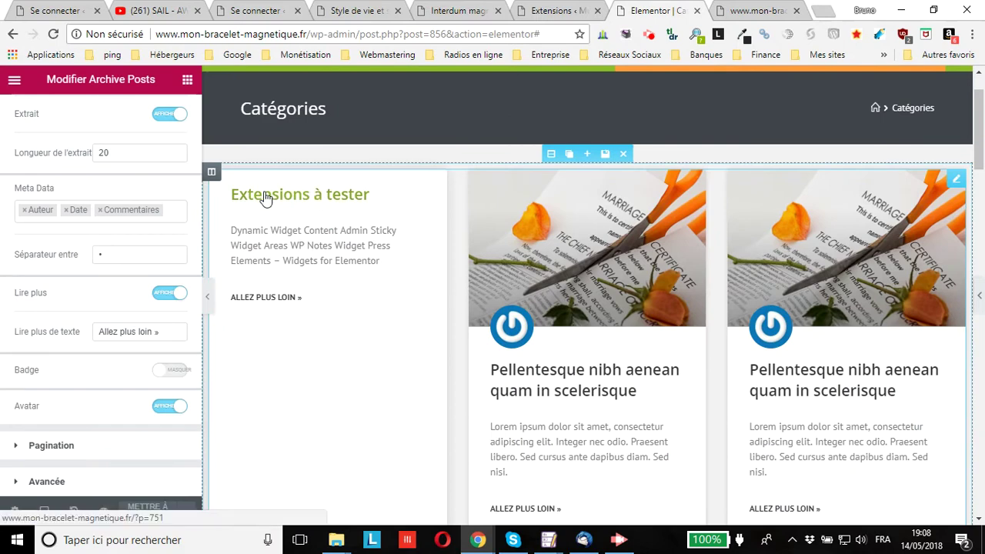
click(171, 371)
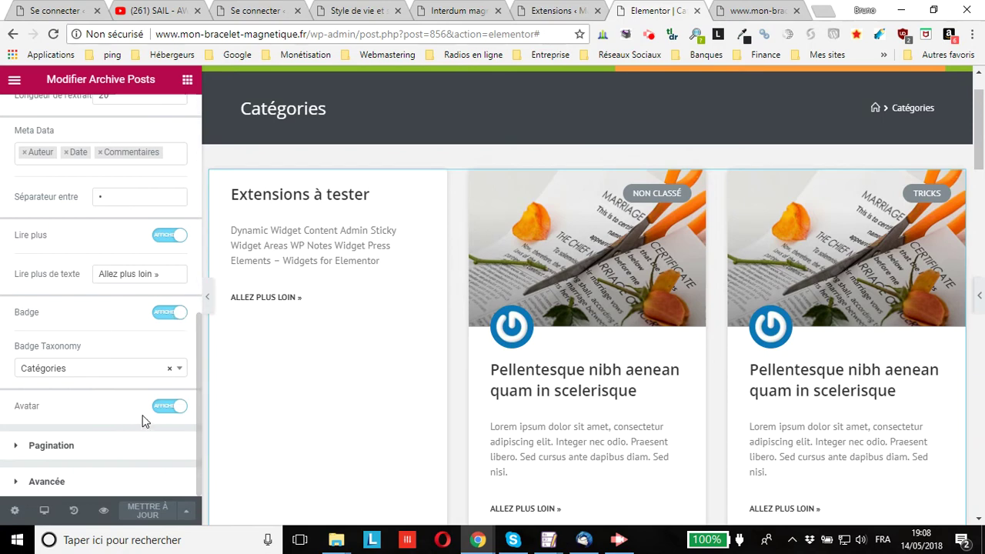
click(177, 402)
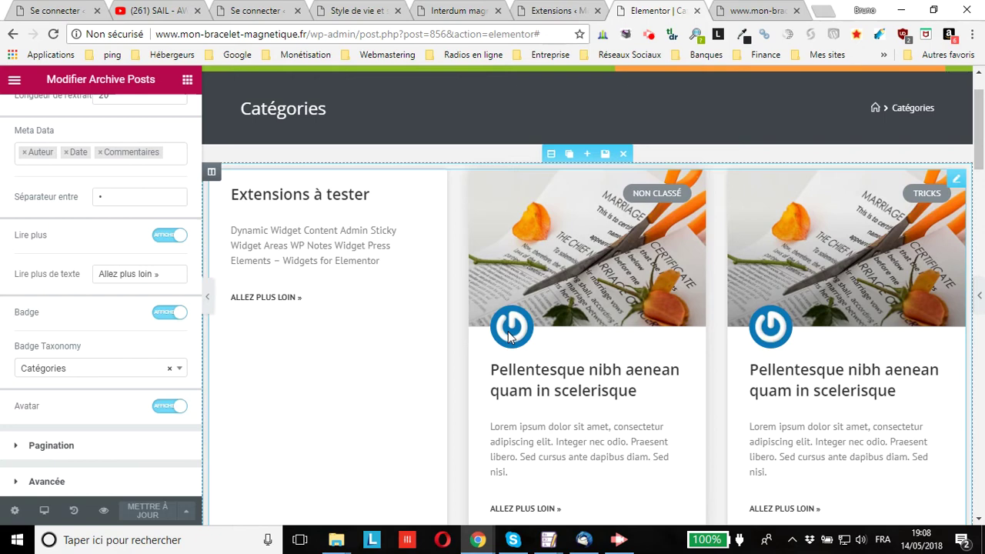
click(164, 406)
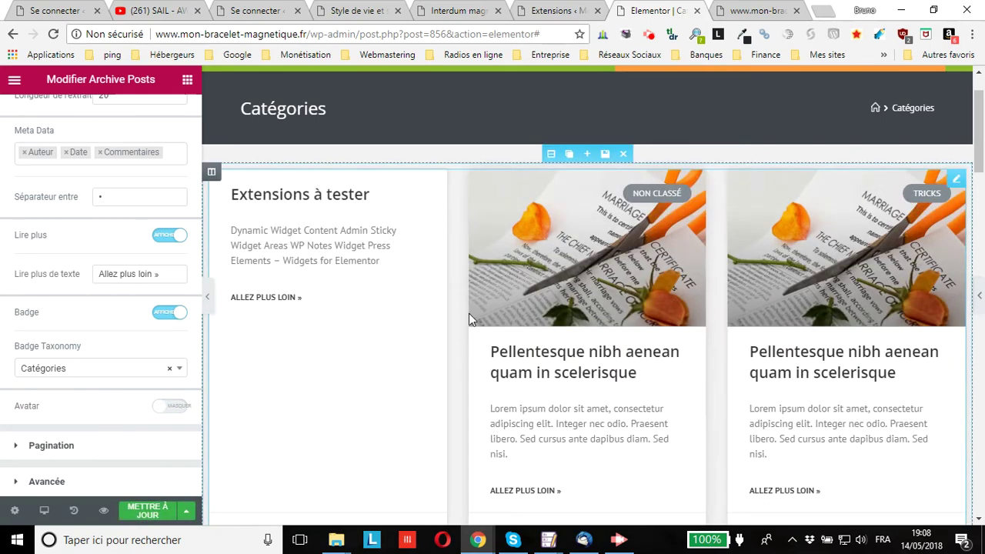
- Update the template and reload the live Miscellaneous category page to check the badge and avatar settings
click(758, 12)
click(667, 14)
click(147, 511)
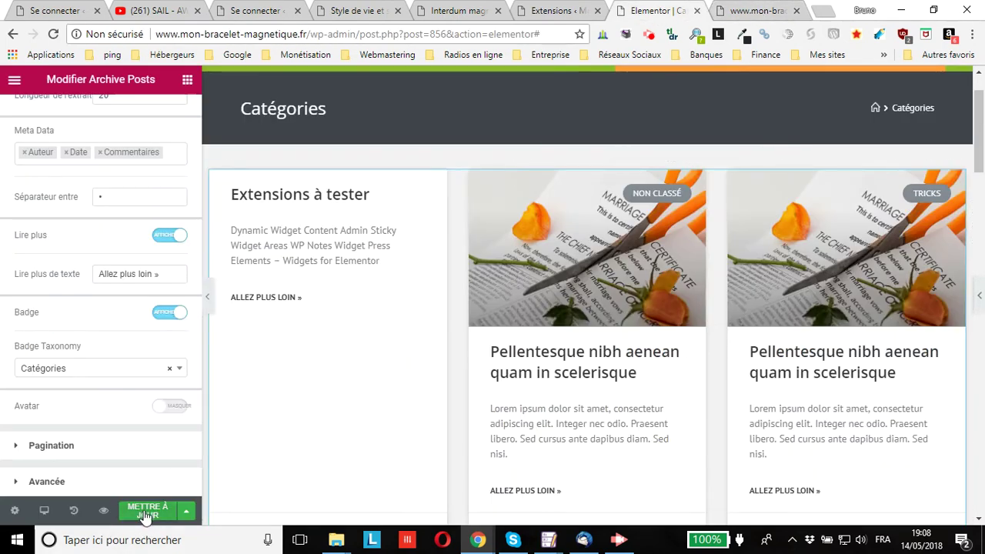
click(758, 11)
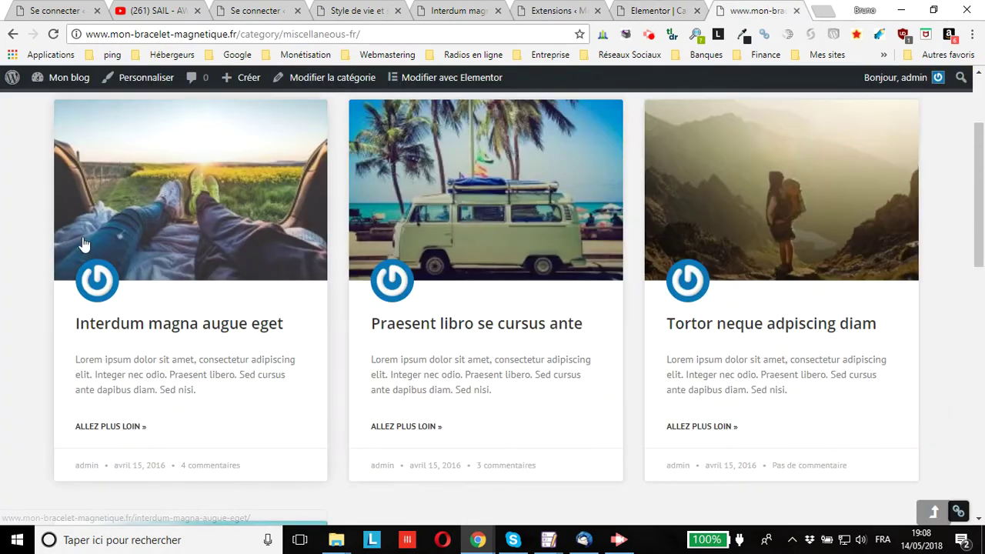
click(54, 34)
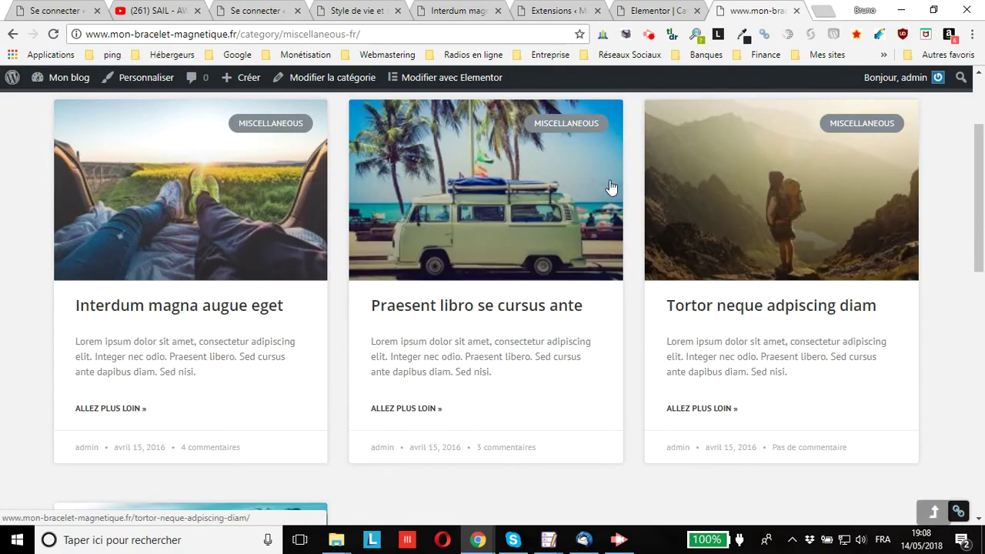
- Return to the Elementor editor, show the avatar on the Archive Posts cards again and open the pagination settings
click(664, 11)
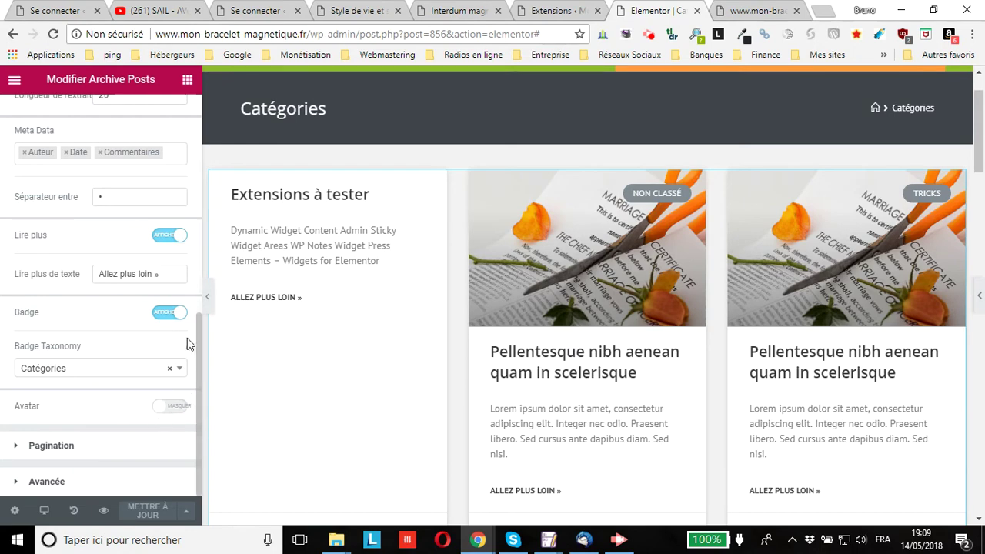
click(174, 412)
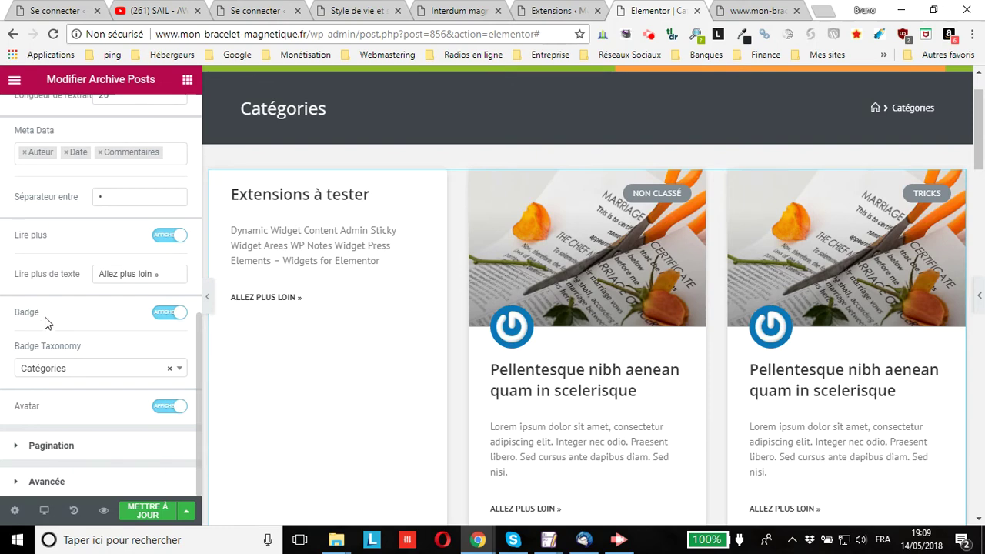
click(86, 445)
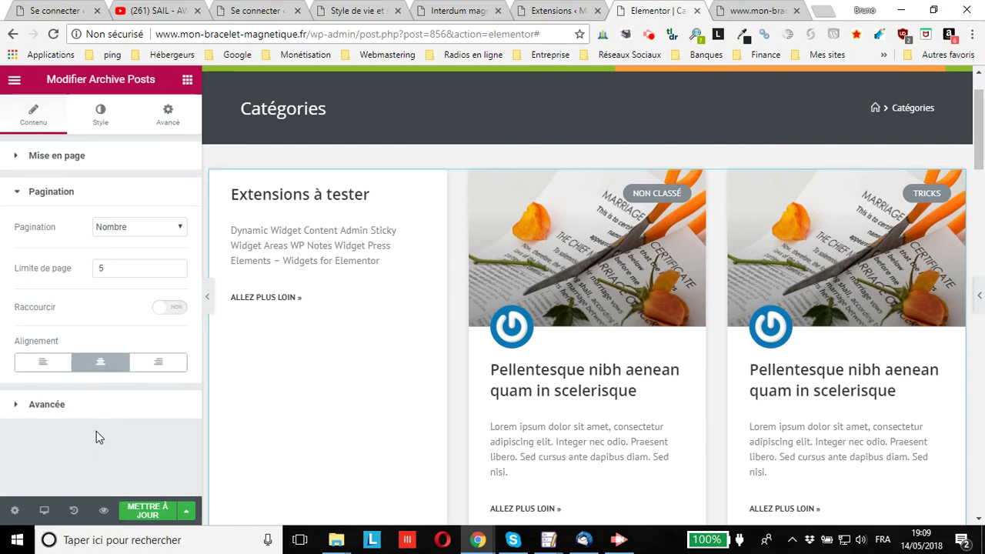
- Compare the end of the post list on the live Miscellaneous category page with the editor preview to check for pagination
click(758, 10)
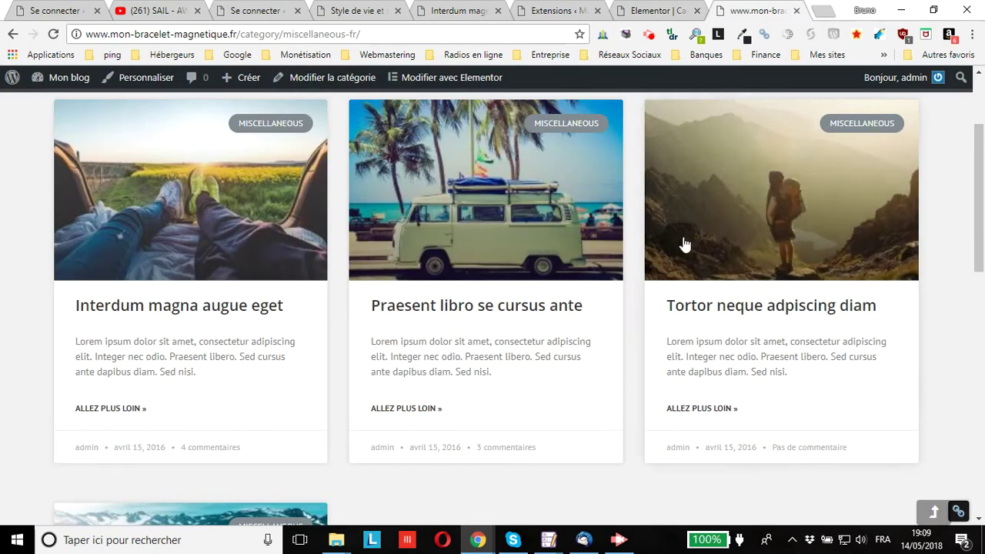
scroll(690, 241, down, 3)
scroll(656, 260, down, 4)
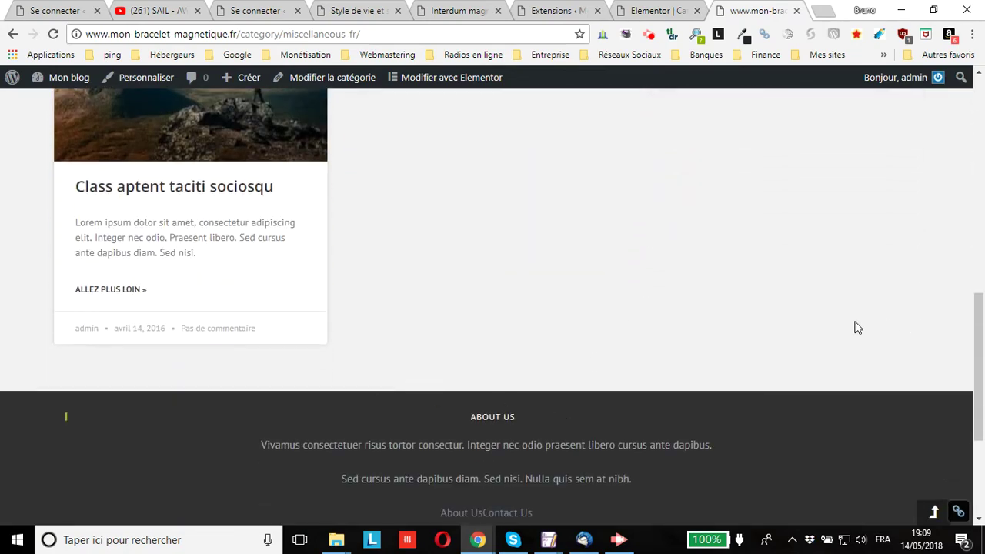
click(658, 10)
scroll(759, 280, down, 8)
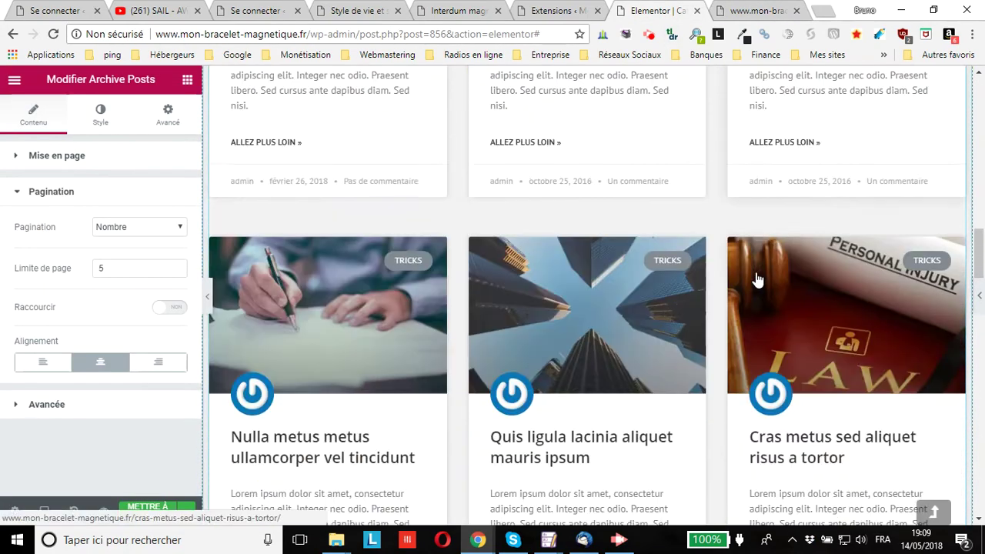
scroll(757, 279, down, 10)
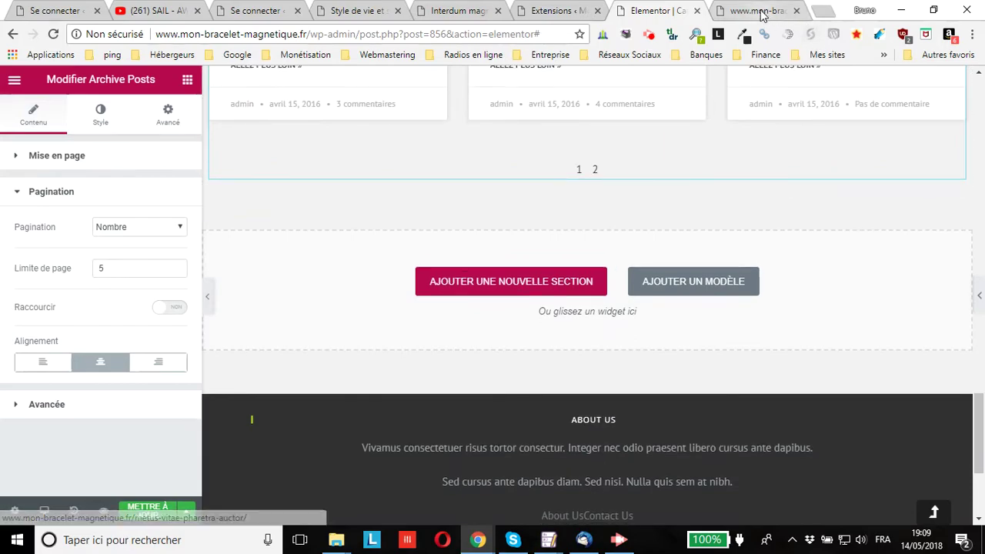
click(758, 10)
scroll(380, 249, up, 10)
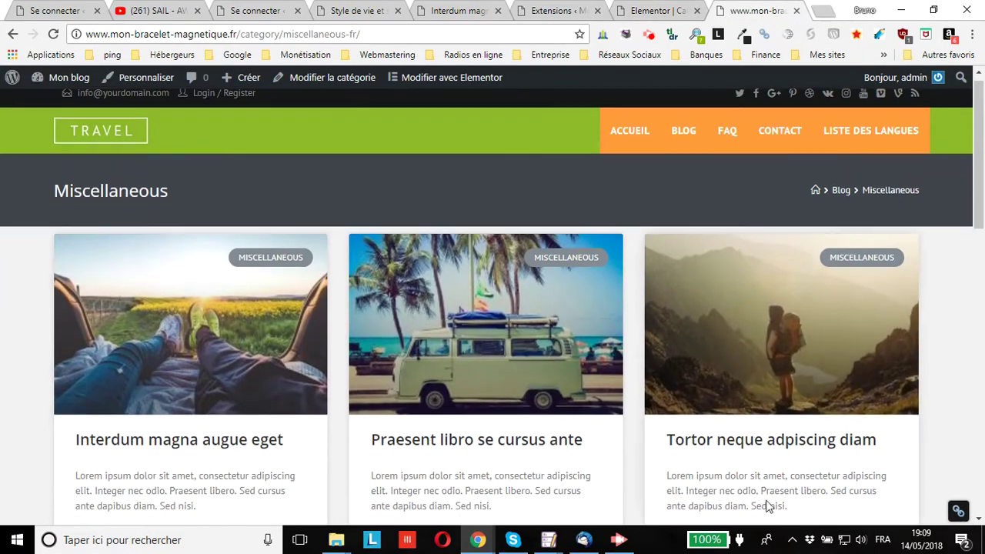
scroll(615, 355, down, 3)
scroll(614, 354, down, 6)
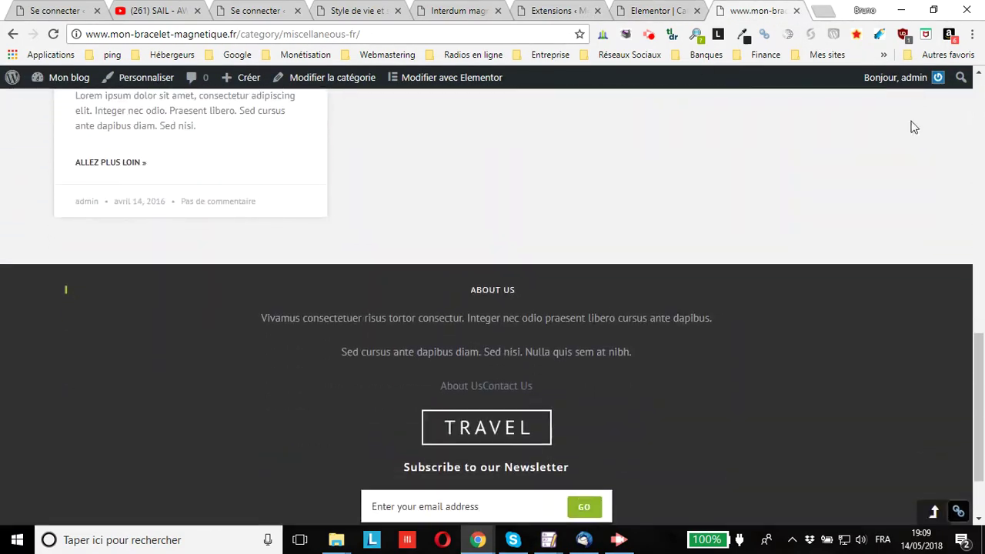
- Try left and right alignment for the pagination in the Elementor editor, then restore centre alignment
click(636, 15)
scroll(685, 274, up, 1)
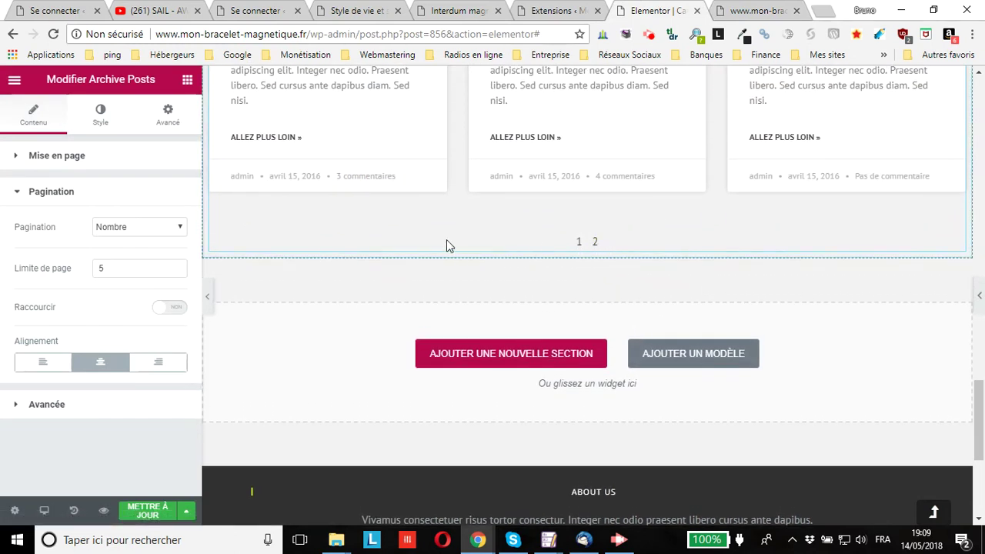
click(28, 361)
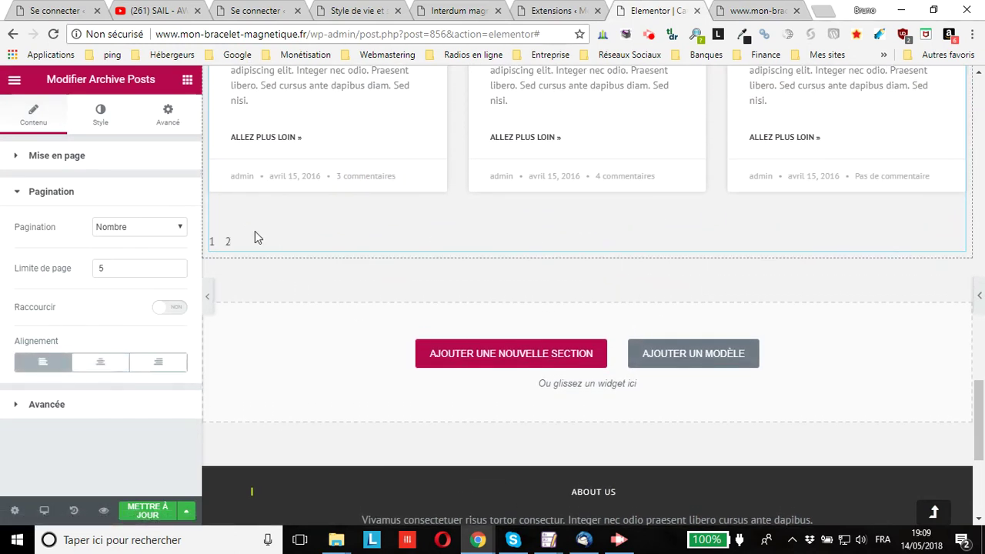
click(158, 368)
click(116, 370)
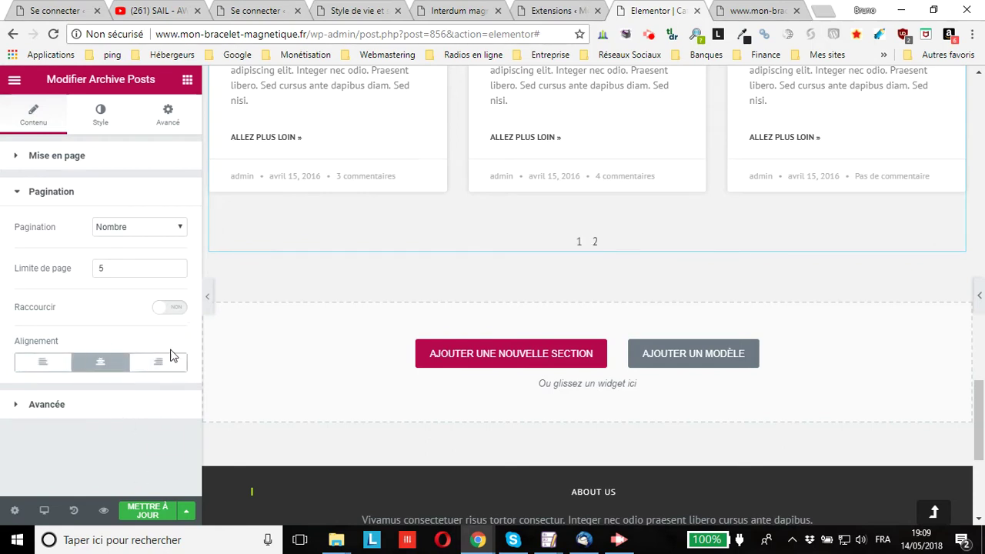
- Try the Précédent/Suivant pagination type, then set it to Nombre + Précédent/Suivant
click(140, 267)
click(144, 231)
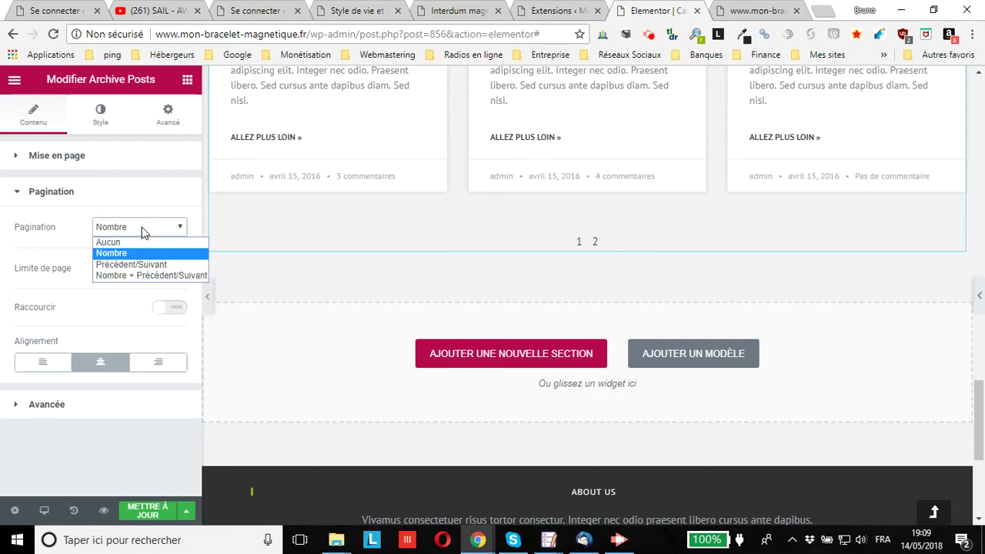
click(137, 267)
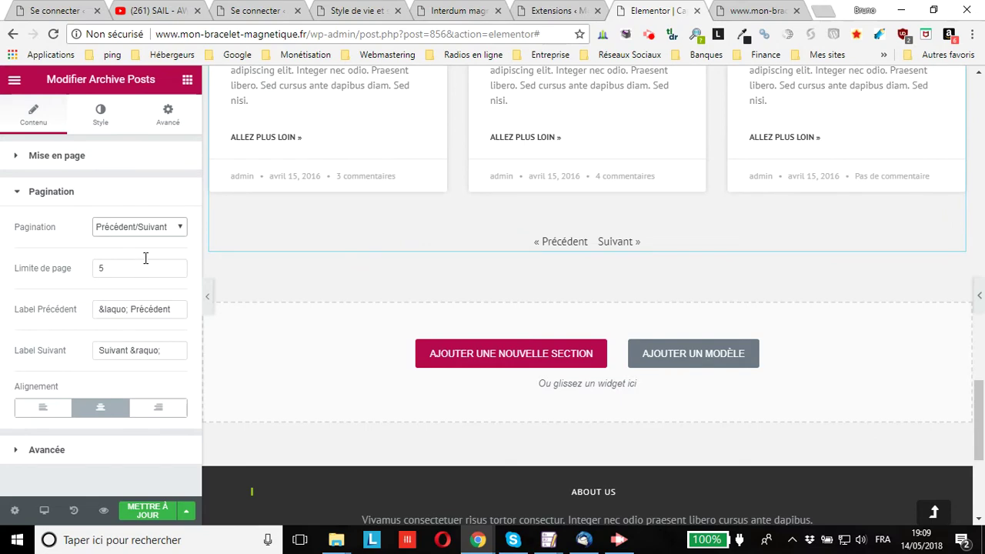
click(144, 231)
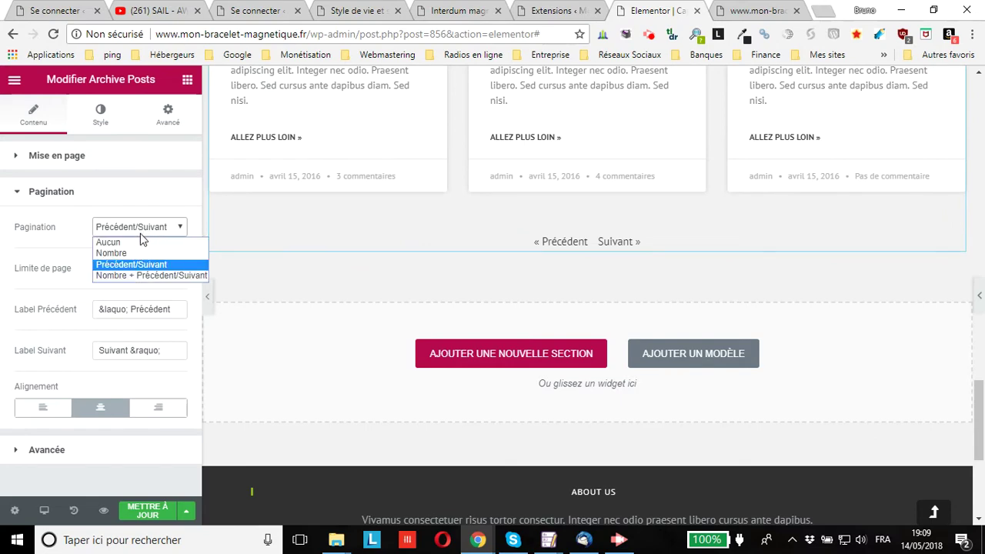
click(148, 276)
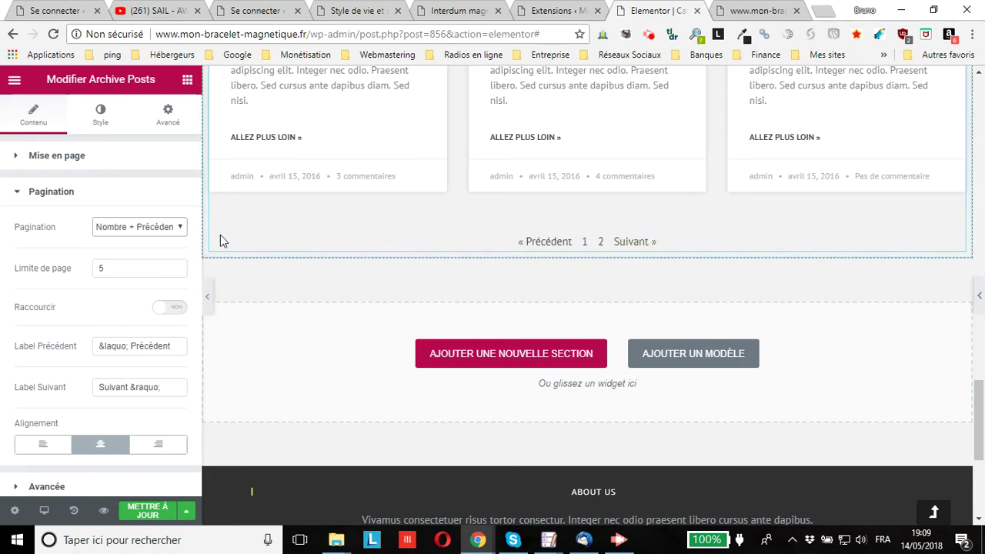
click(148, 231)
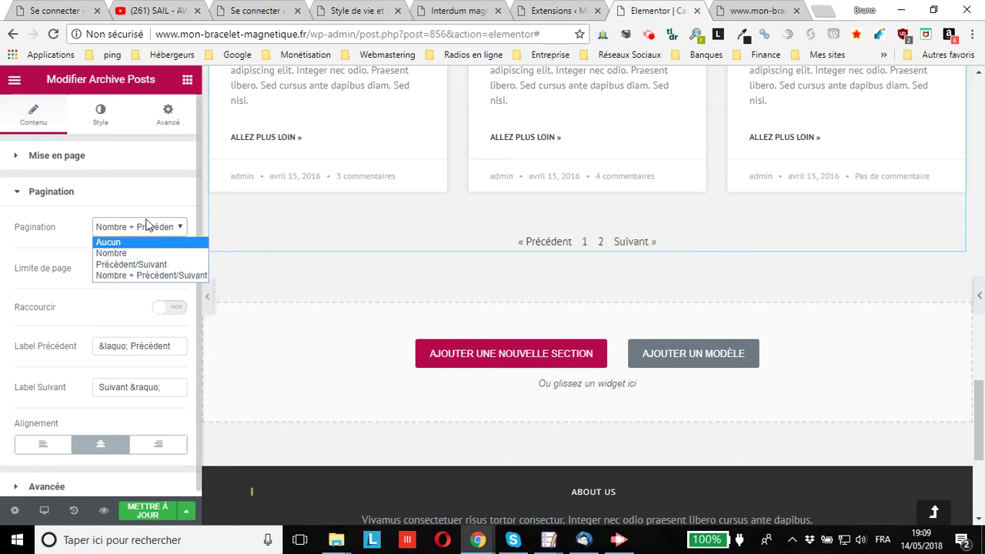
click(150, 226)
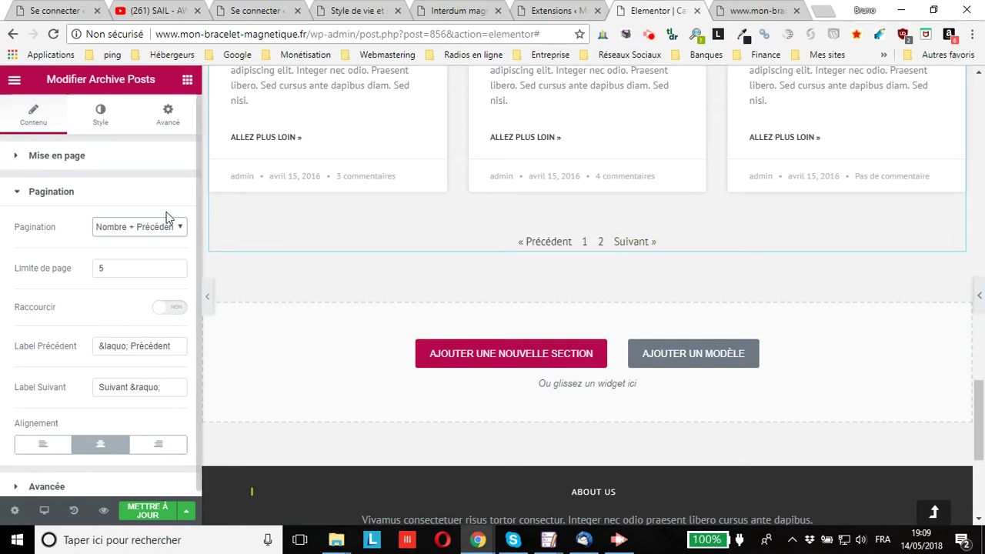
- Enable the Raccourcir option for the pagination and display the Nothing Found Message setting
click(174, 309)
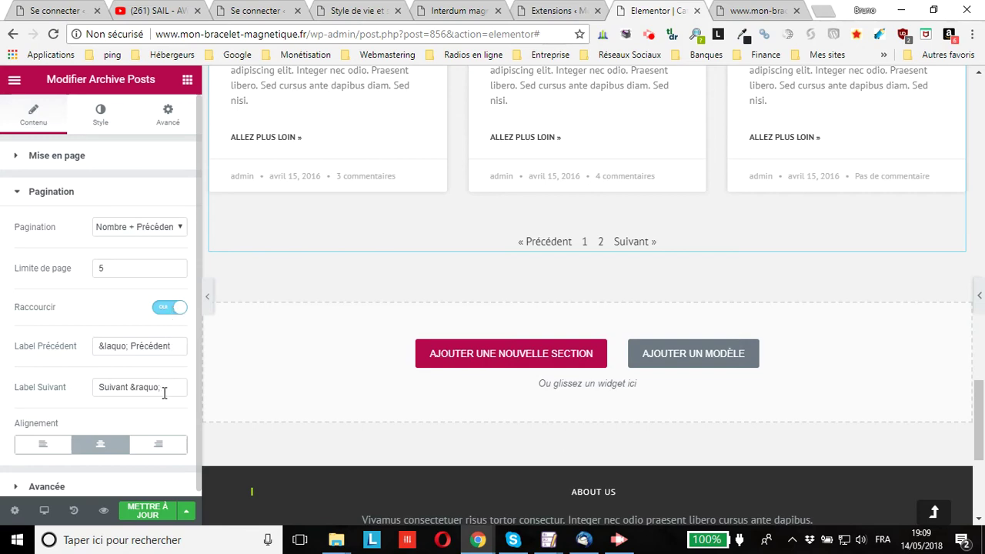
click(172, 309)
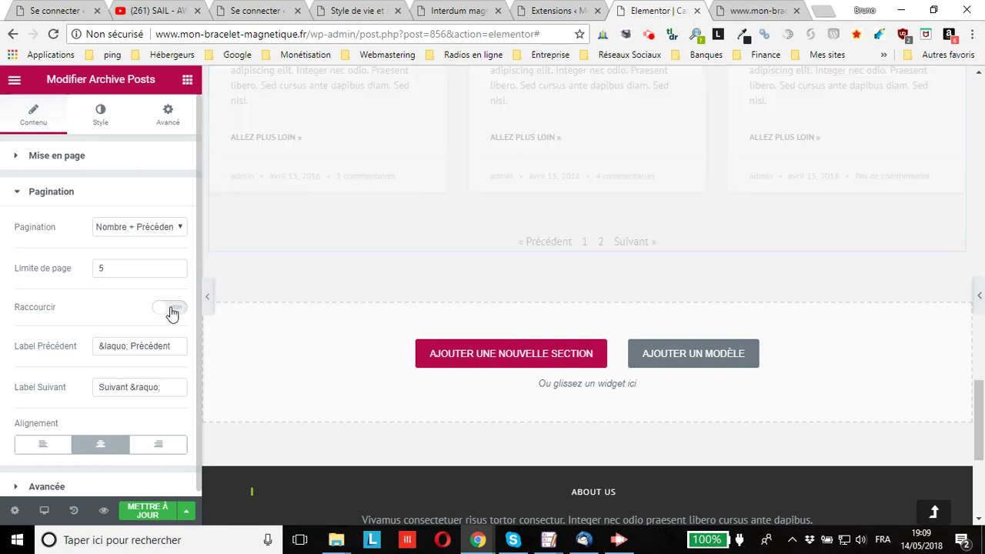
click(172, 310)
scroll(137, 327, down, 1)
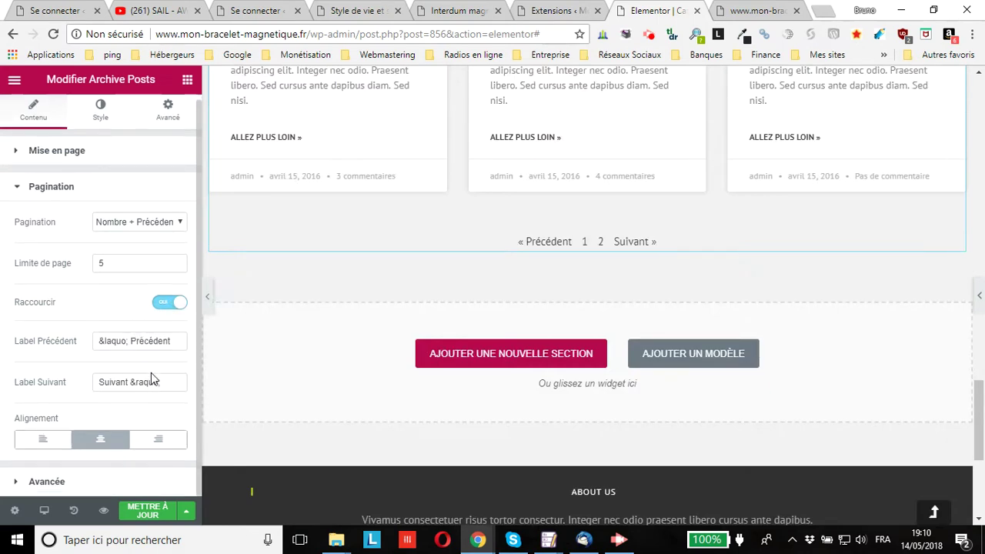
click(80, 482)
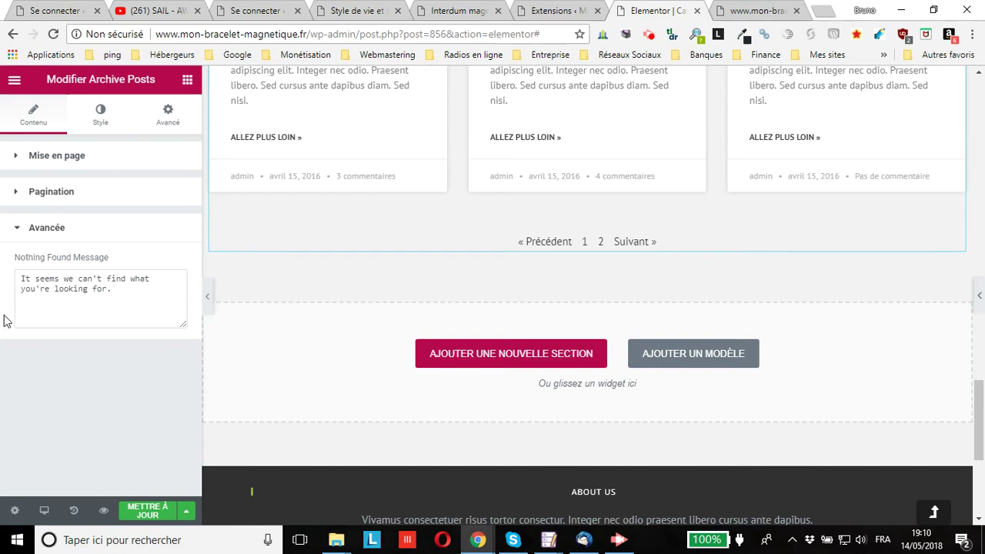
- Centre the content of the post cards in the layout style settings and update the template
click(99, 121)
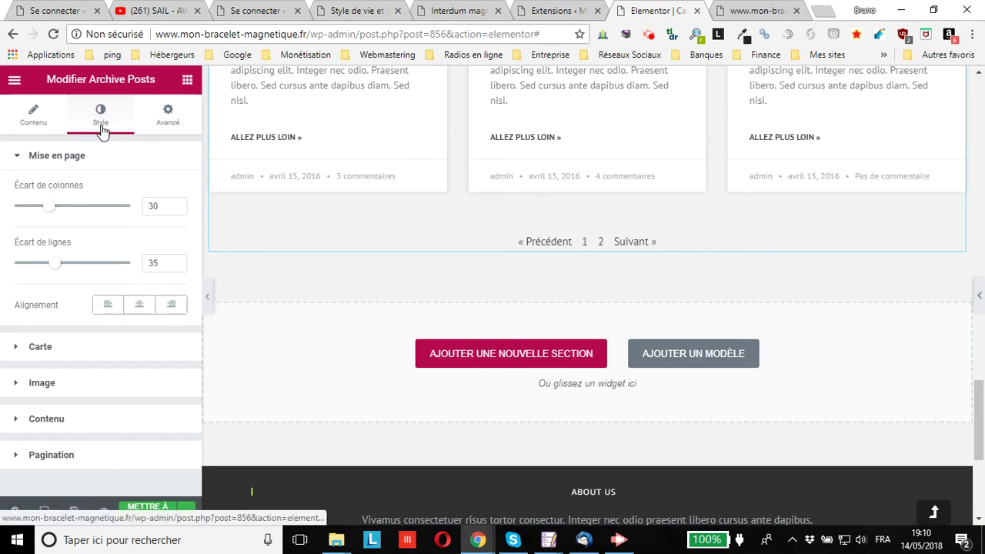
click(139, 305)
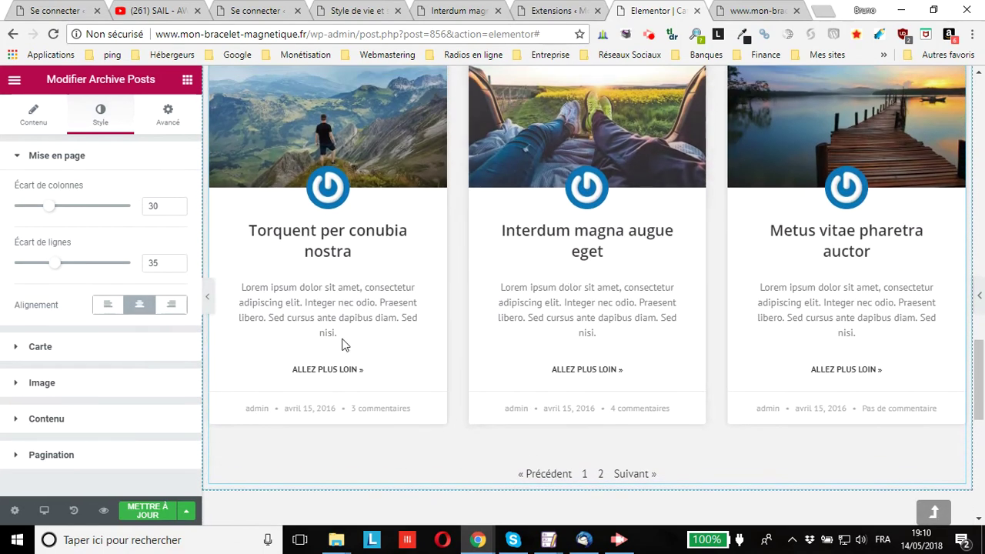
click(148, 510)
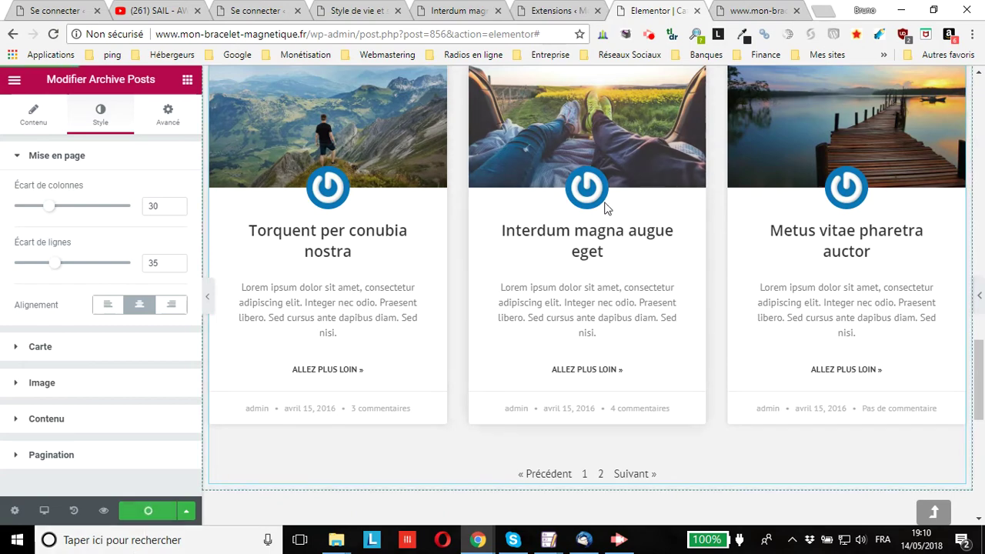
- Reload the live Miscellaneous category page and examine the avatars and content alignment on its post cards
click(748, 9)
scroll(209, 240, up, 10)
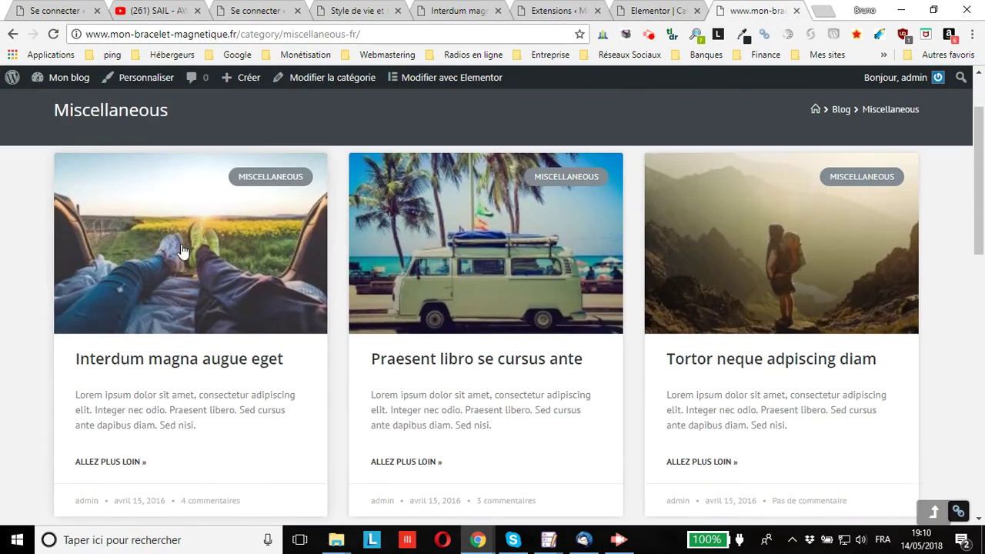
scroll(164, 245, down, 3)
scroll(164, 246, up, 1)
scroll(164, 251, up, 1)
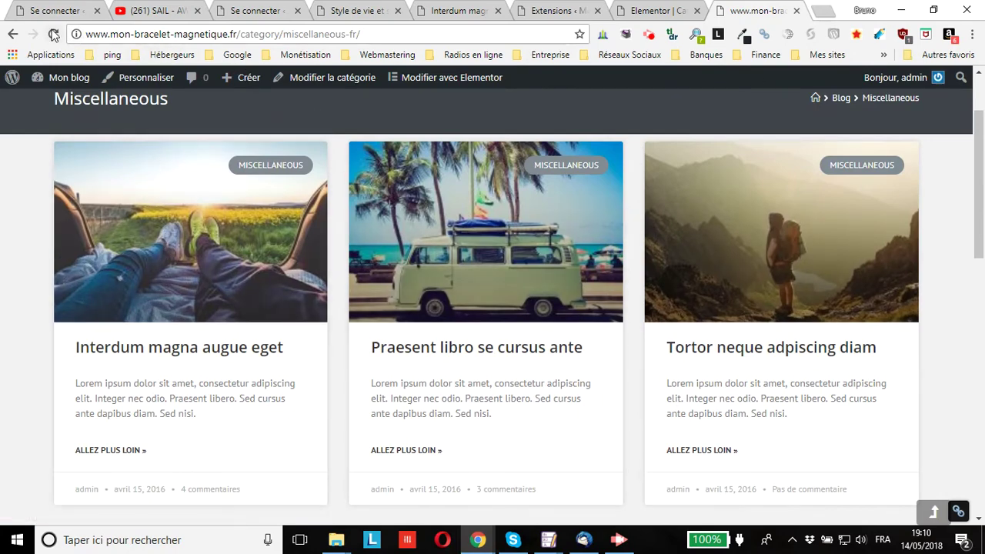
click(53, 34)
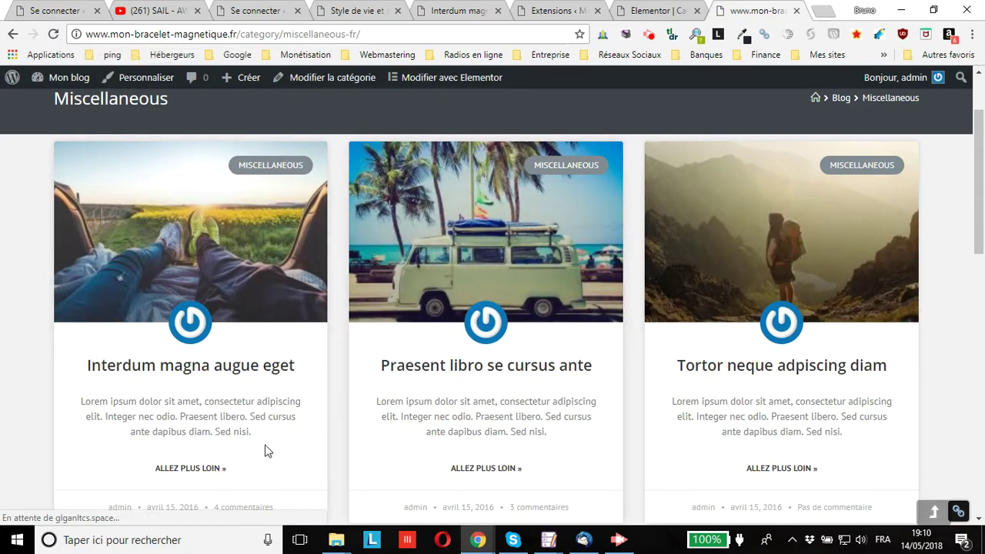
scroll(818, 406, down, 1)
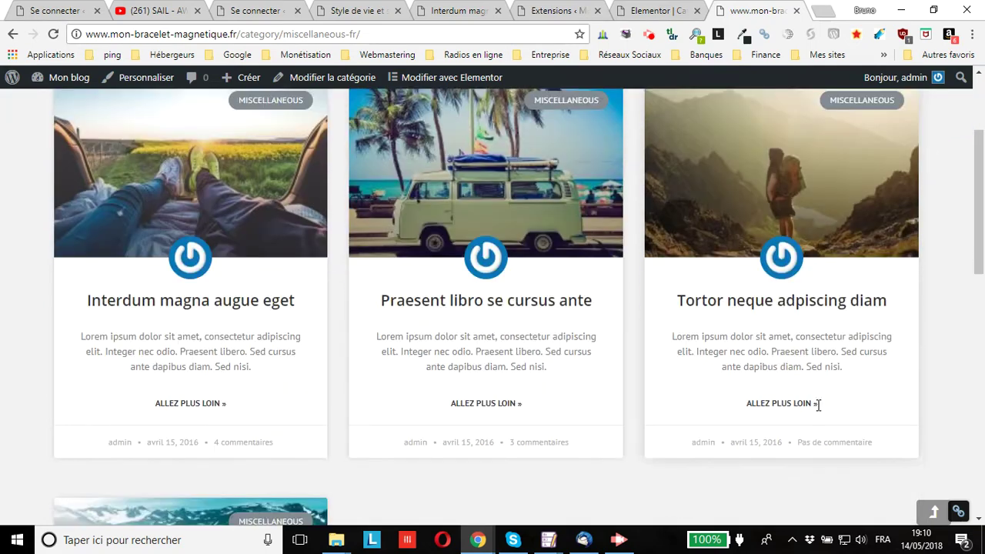
scroll(819, 406, down, 2)
scroll(153, 165, down, 1)
scroll(350, 282, down, 2)
scroll(376, 286, up, 4)
- Set the card background colour to green #61ce70 in the Archive Posts style settings of the Elementor editor
click(674, 13)
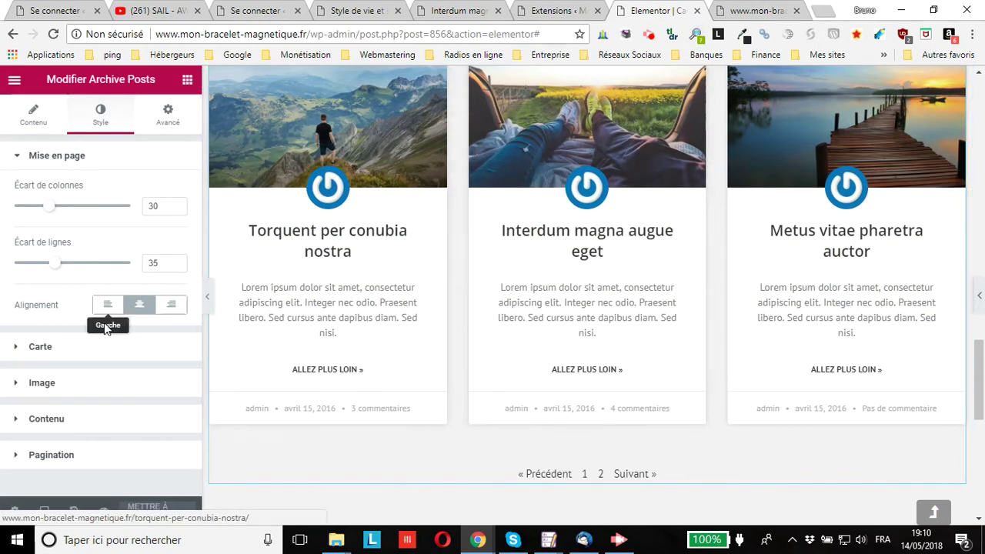
click(73, 347)
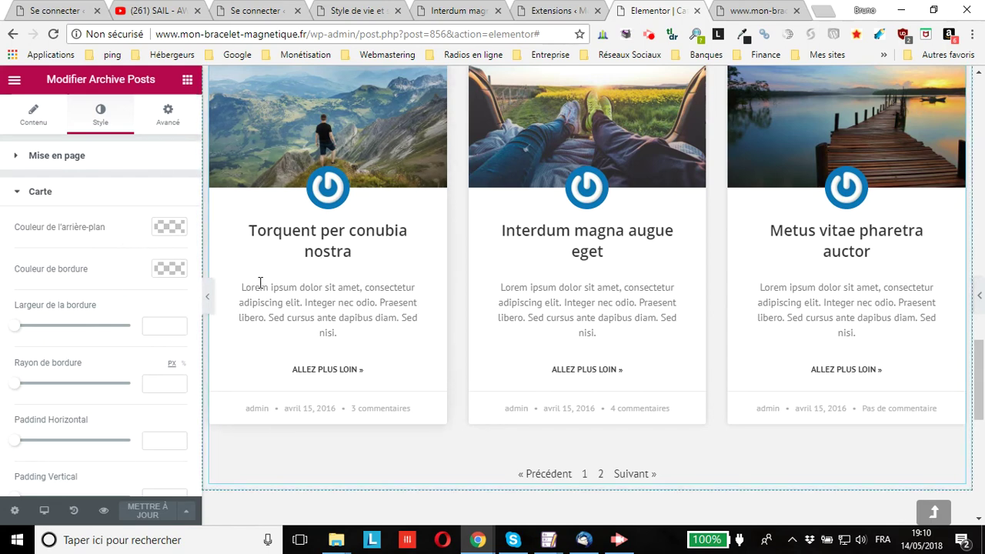
click(158, 229)
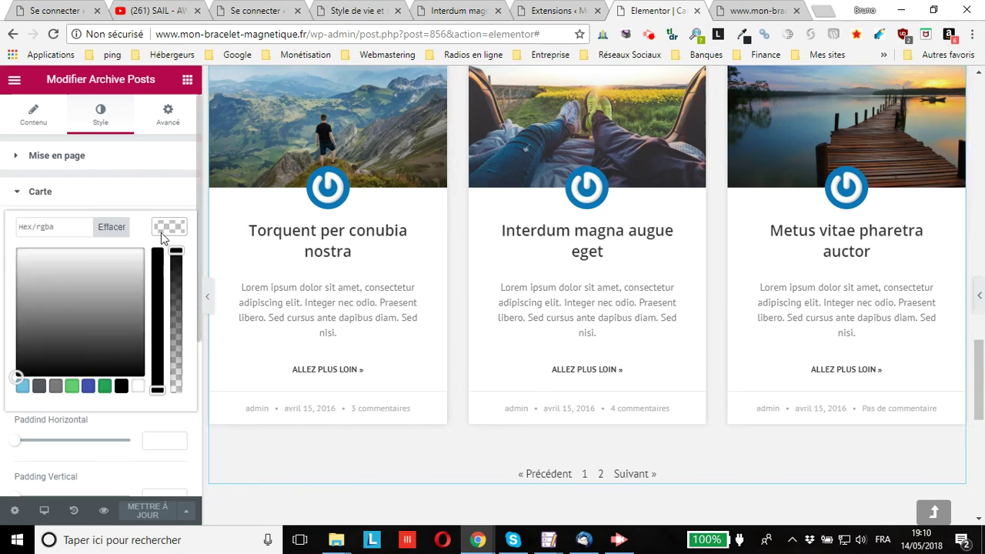
click(75, 386)
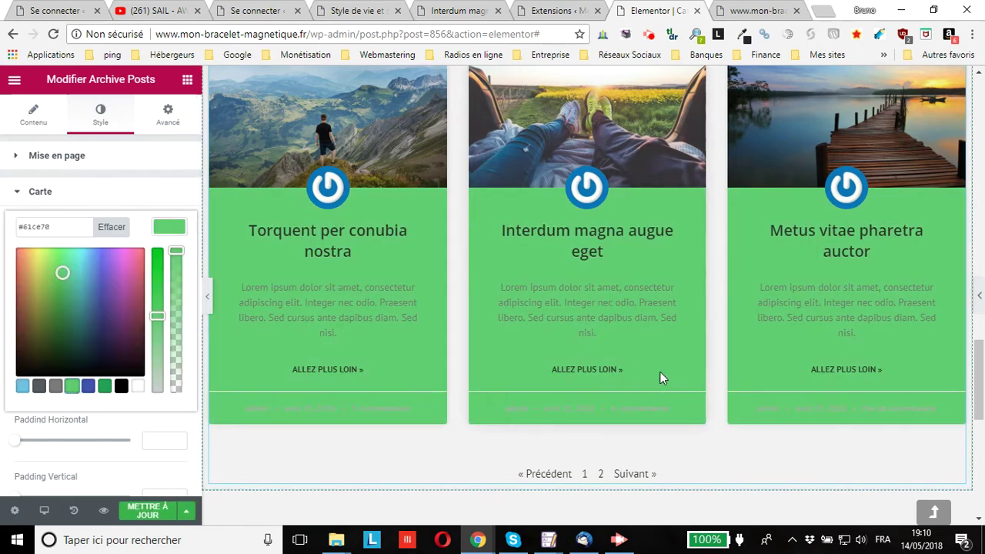
- Update the template and reload the live Miscellaneous category page to check the card background colour
click(146, 512)
click(756, 10)
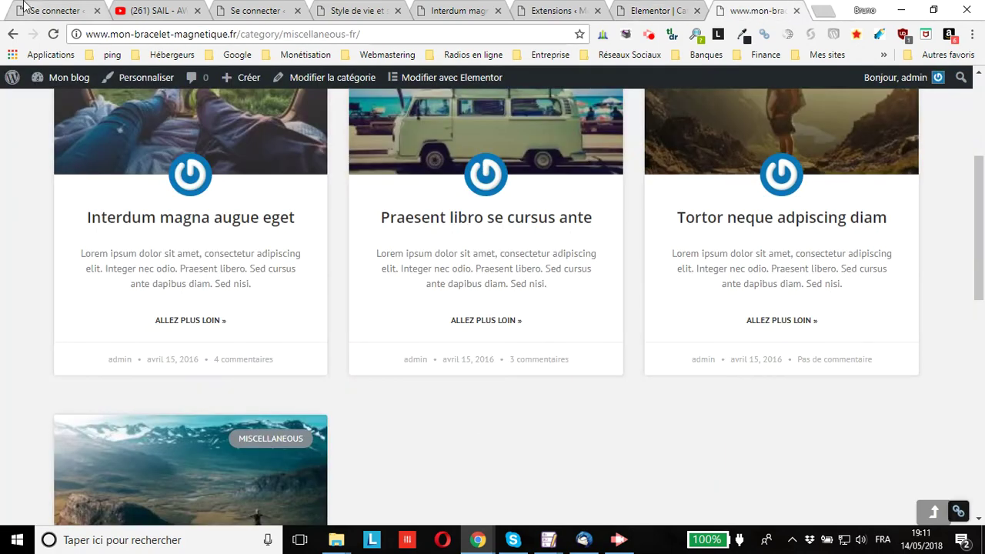
click(53, 33)
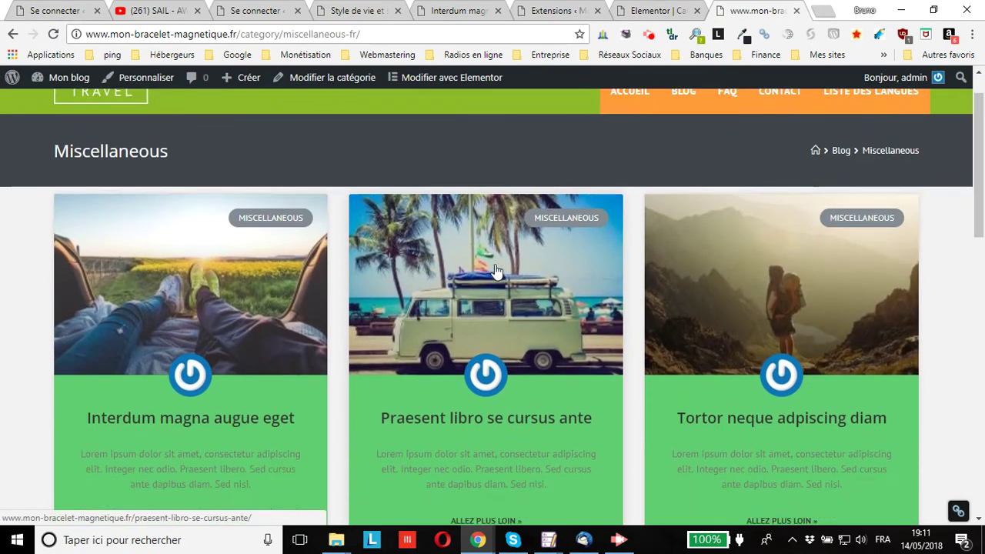
- Return to the Elementor editor and clear the green background colour of the post cards
scroll(496, 271, down, 5)
click(656, 11)
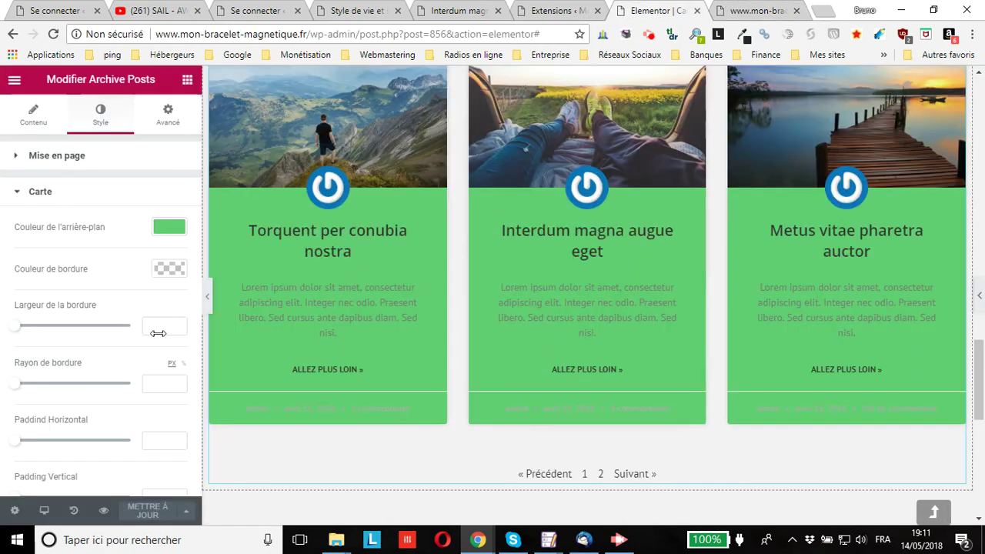
click(170, 229)
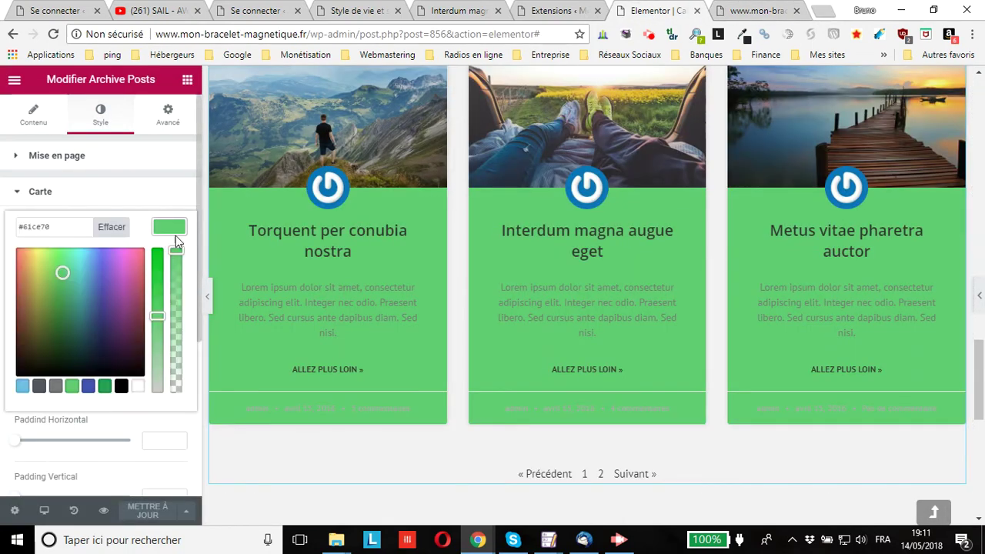
click(120, 233)
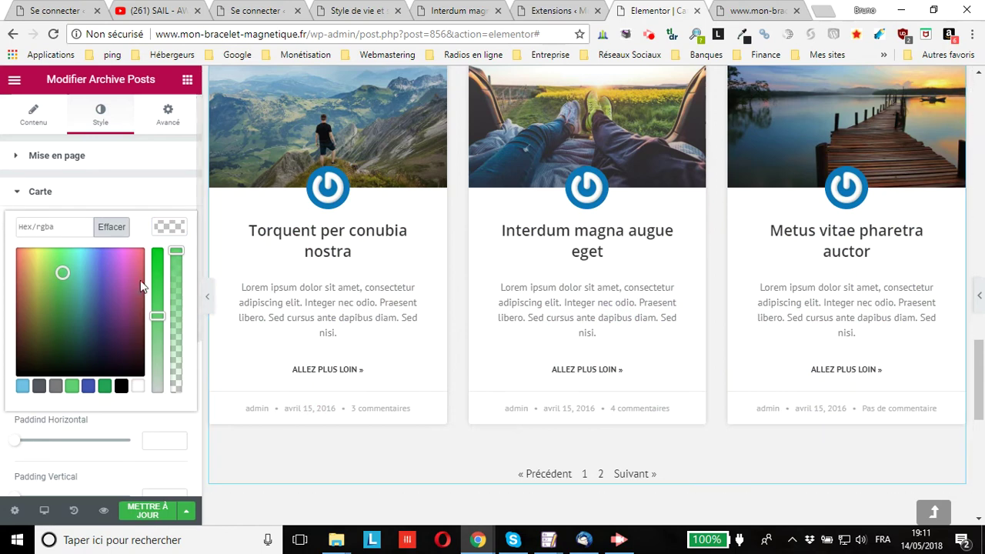
click(98, 478)
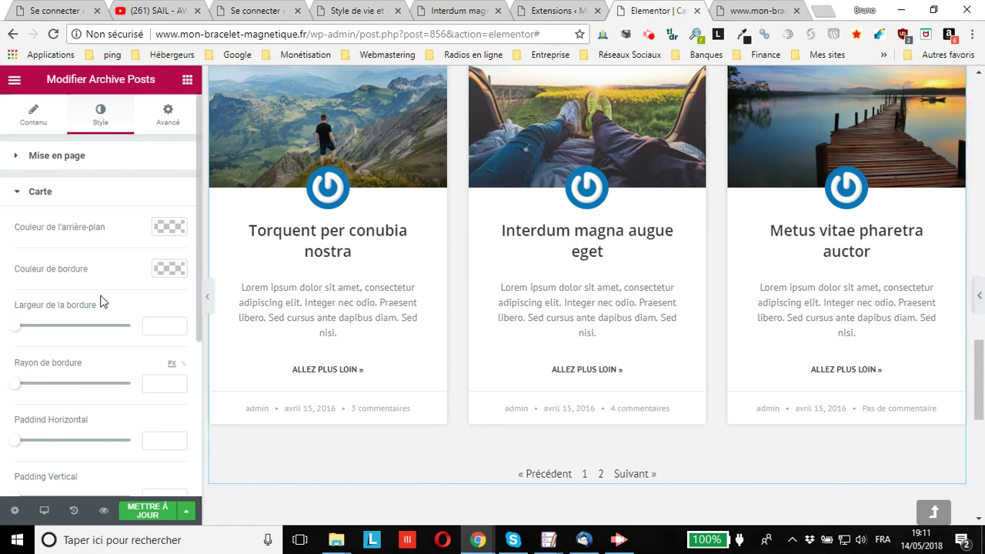
- Give the post cards a black #000000 border with a width of 5 in the card style settings
click(170, 269)
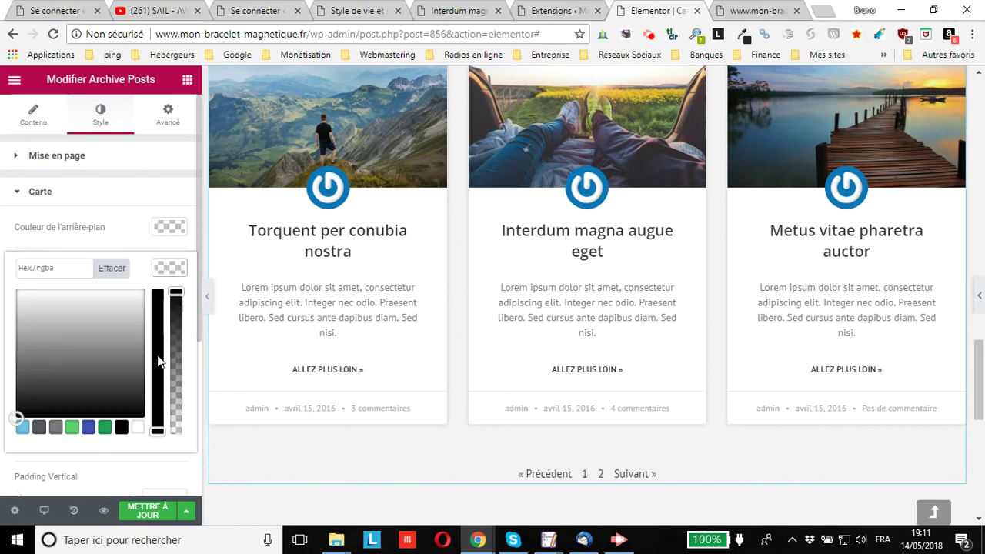
click(121, 428)
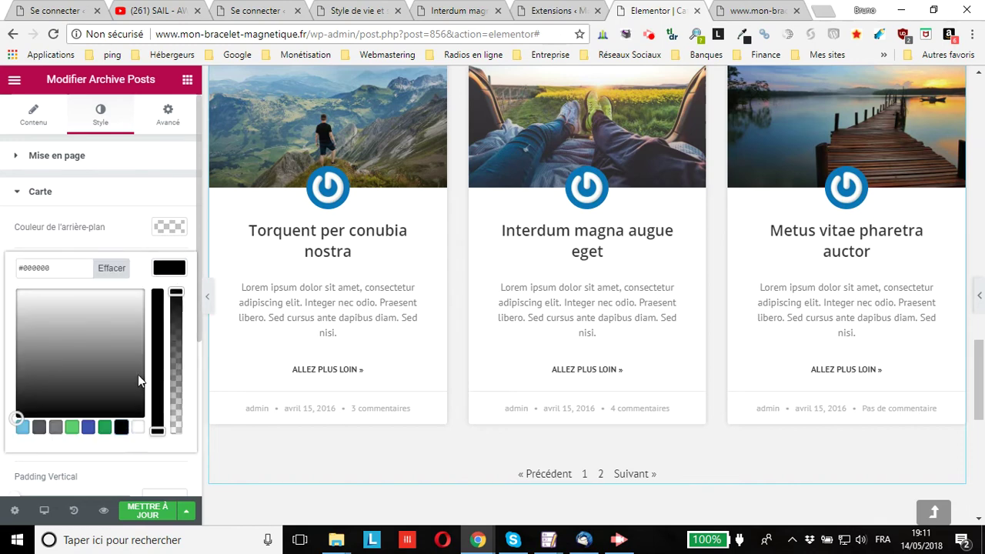
click(128, 234)
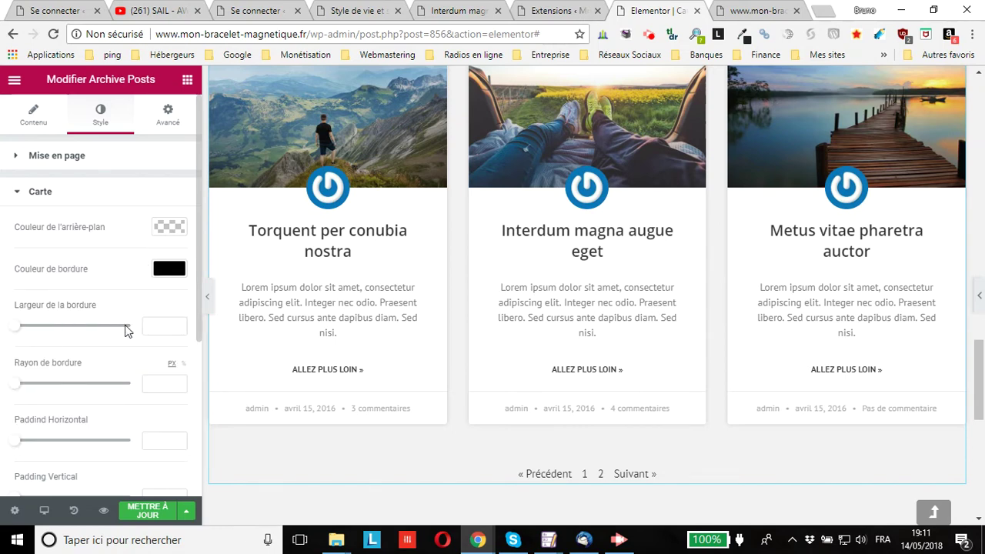
click(175, 324)
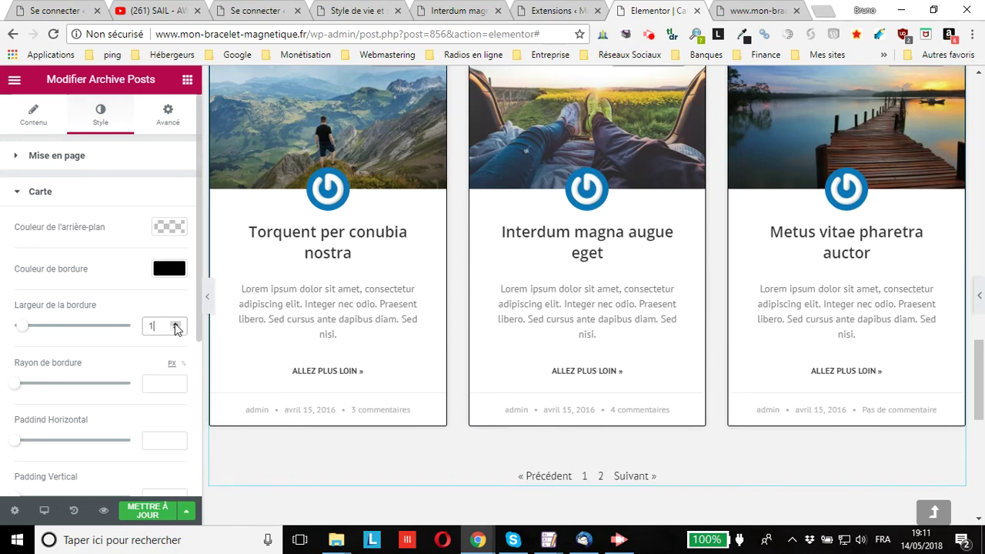
click(176, 324)
click(175, 324)
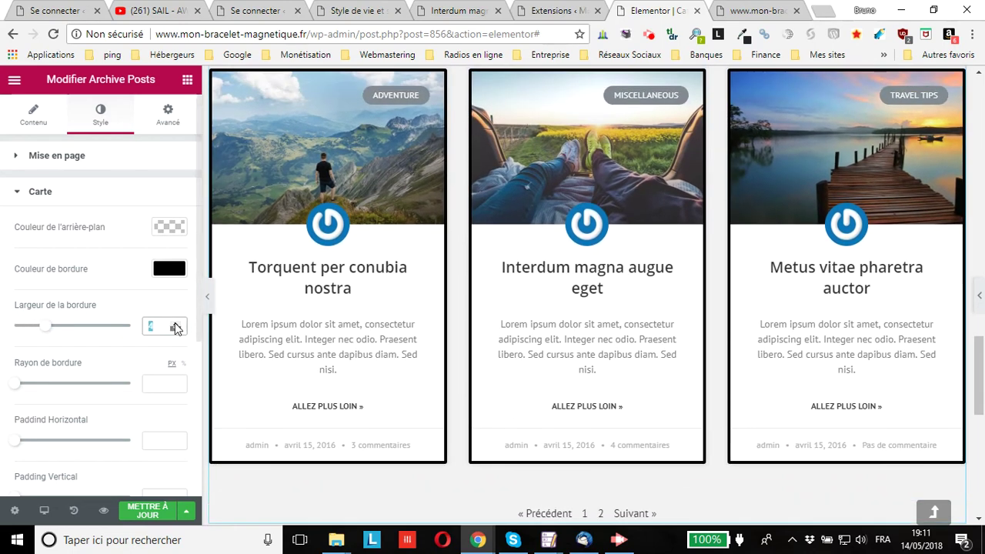
click(175, 324)
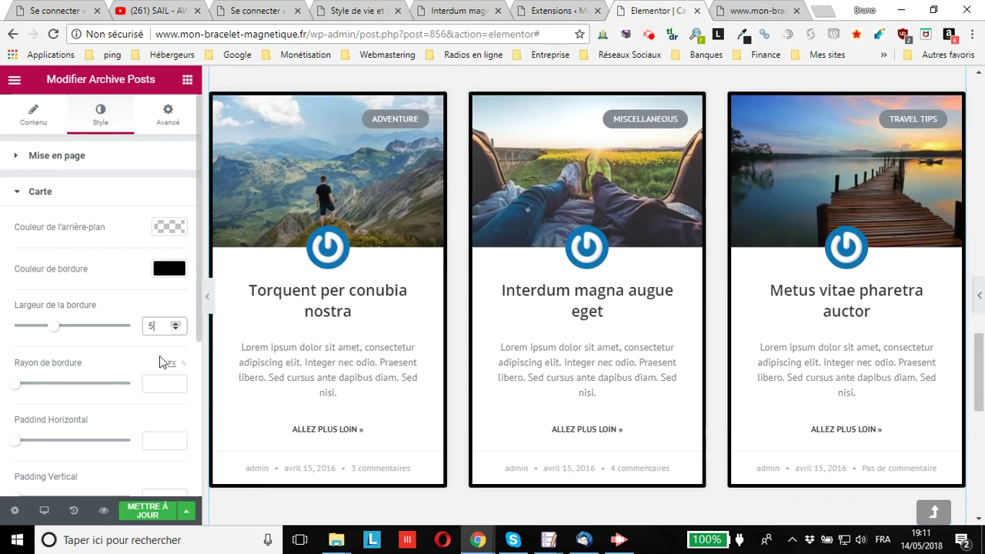
- Update the template and reload the live Miscellaneous category page to check the card border
click(143, 514)
click(753, 10)
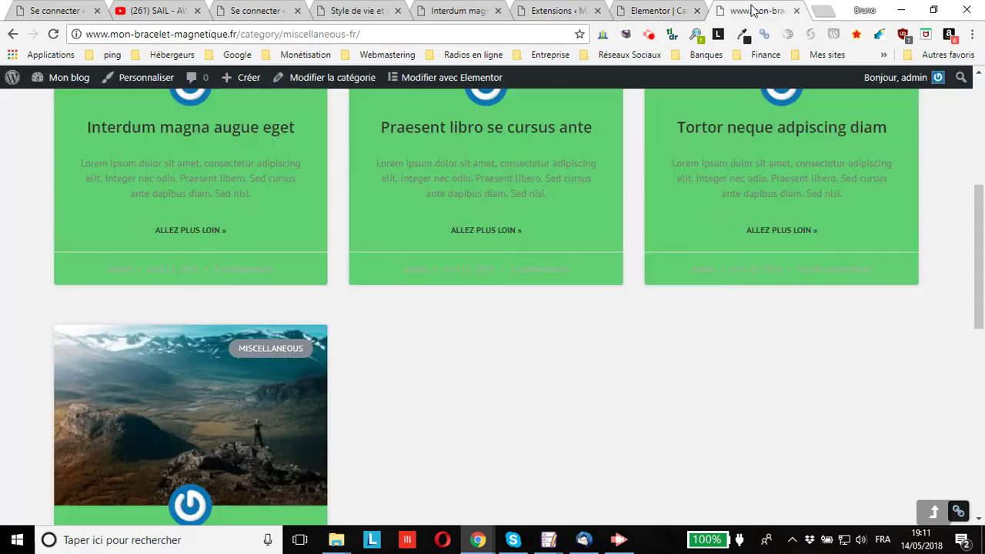
click(53, 33)
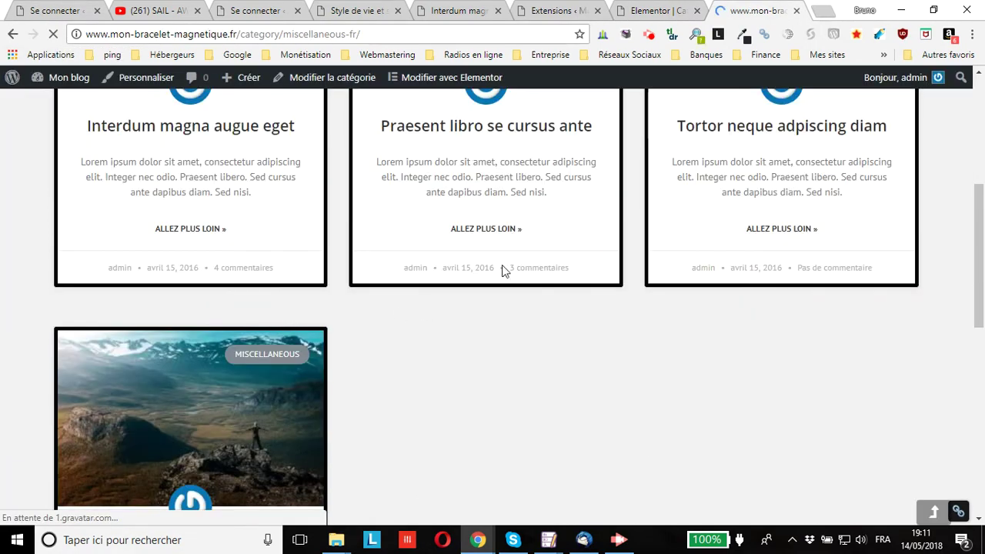